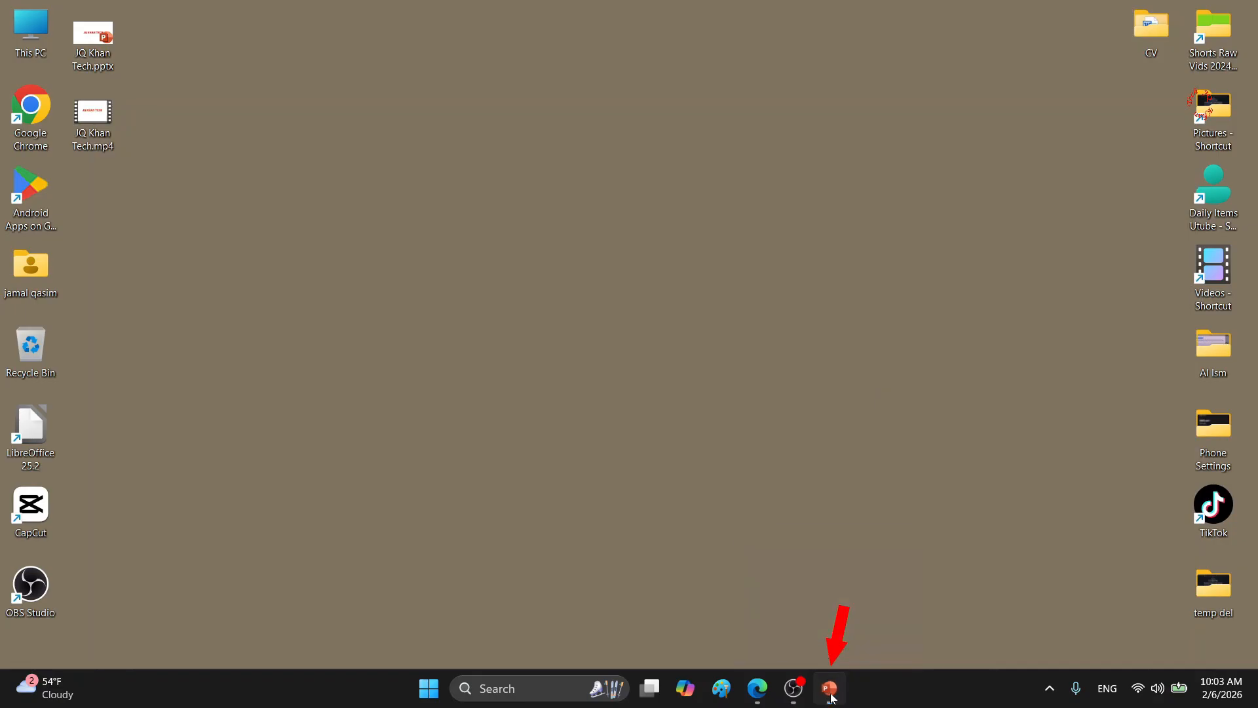
Step: Switch to JQ Khan Tech.pptx in PowerPoint and insert a new slide between slides 1 and 2, clearing its placeholders
left_click(830, 690)
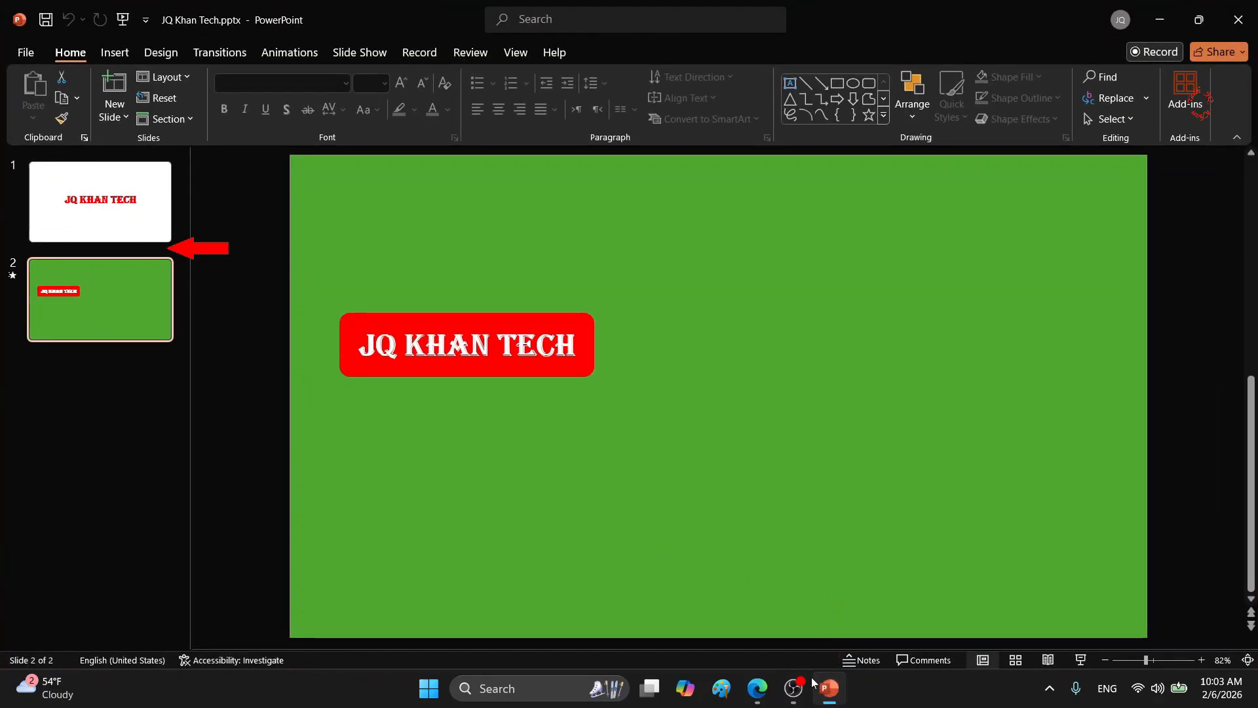
left_click(113, 254)
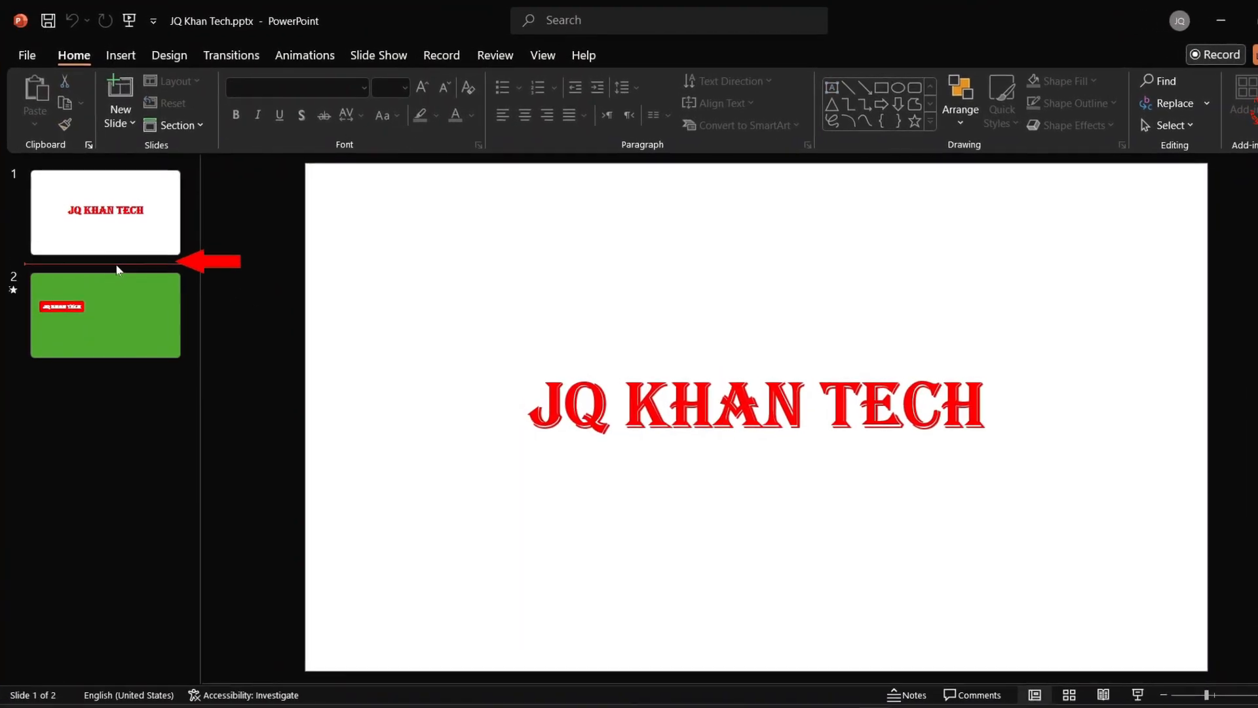
right_click(111, 255)
left_click(174, 344)
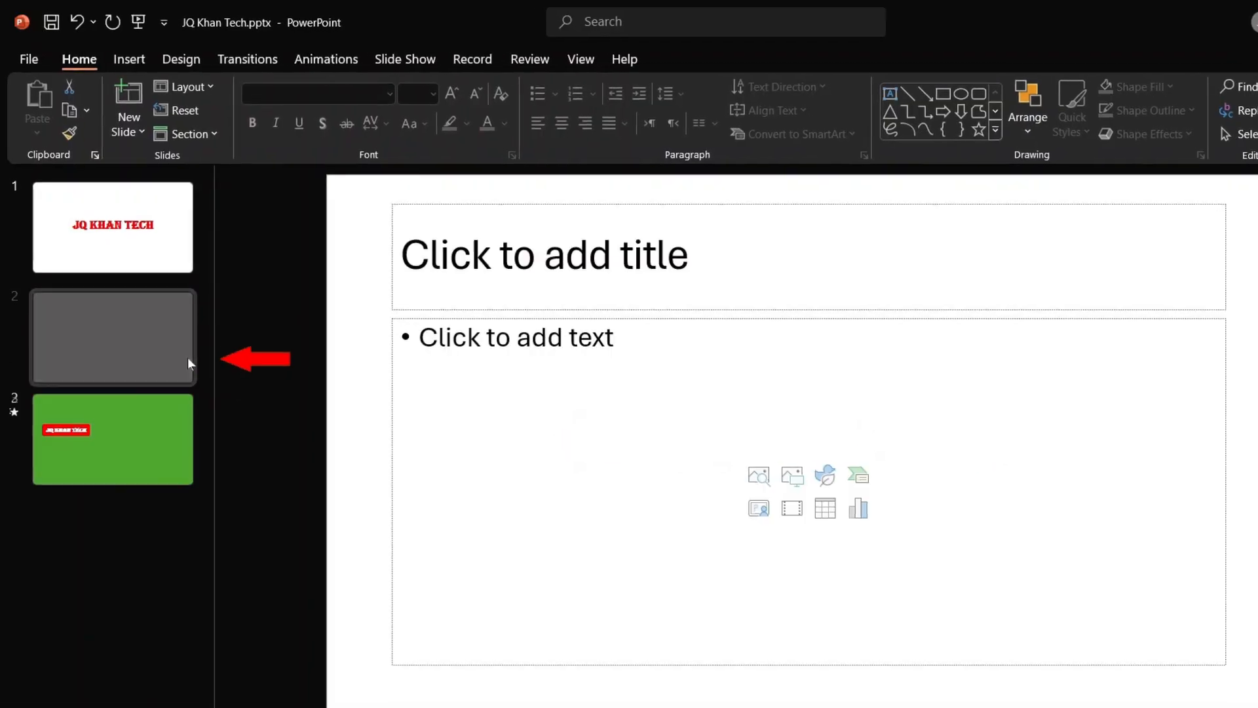
left_click(417, 323)
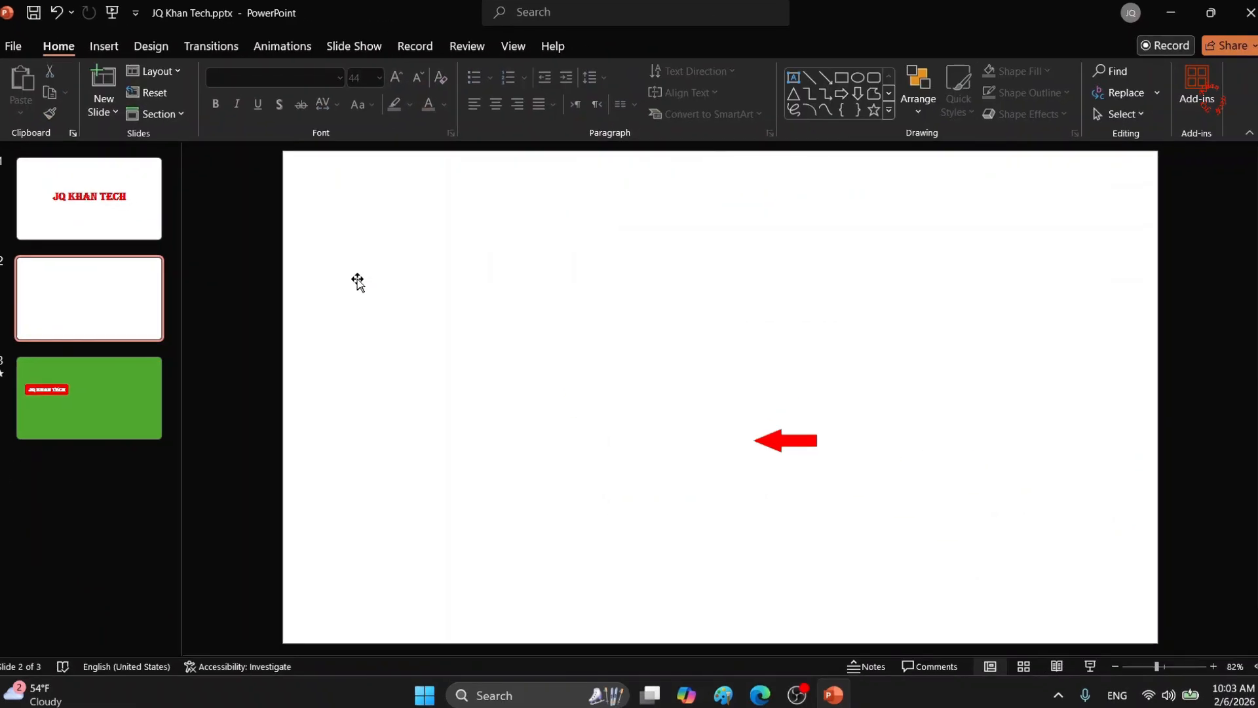
Step: Format the new slide's background with a solid Green, Accent 6 fill
right_click(651, 441)
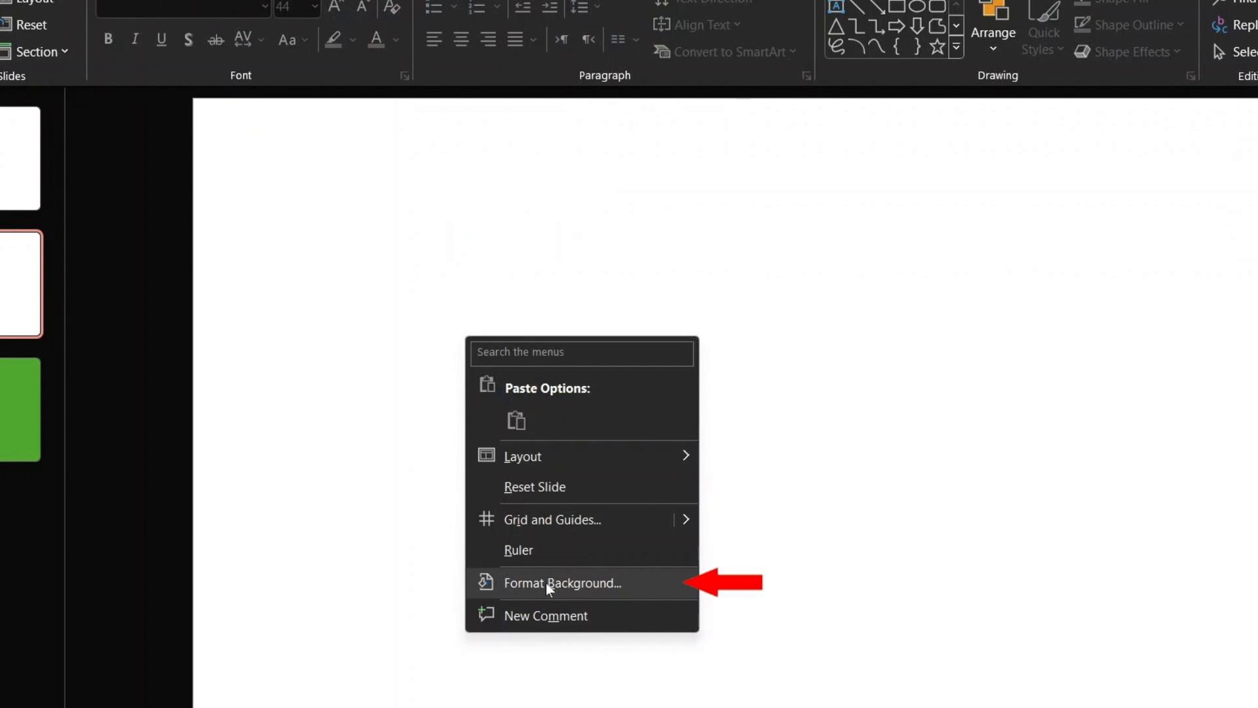
left_click(545, 584)
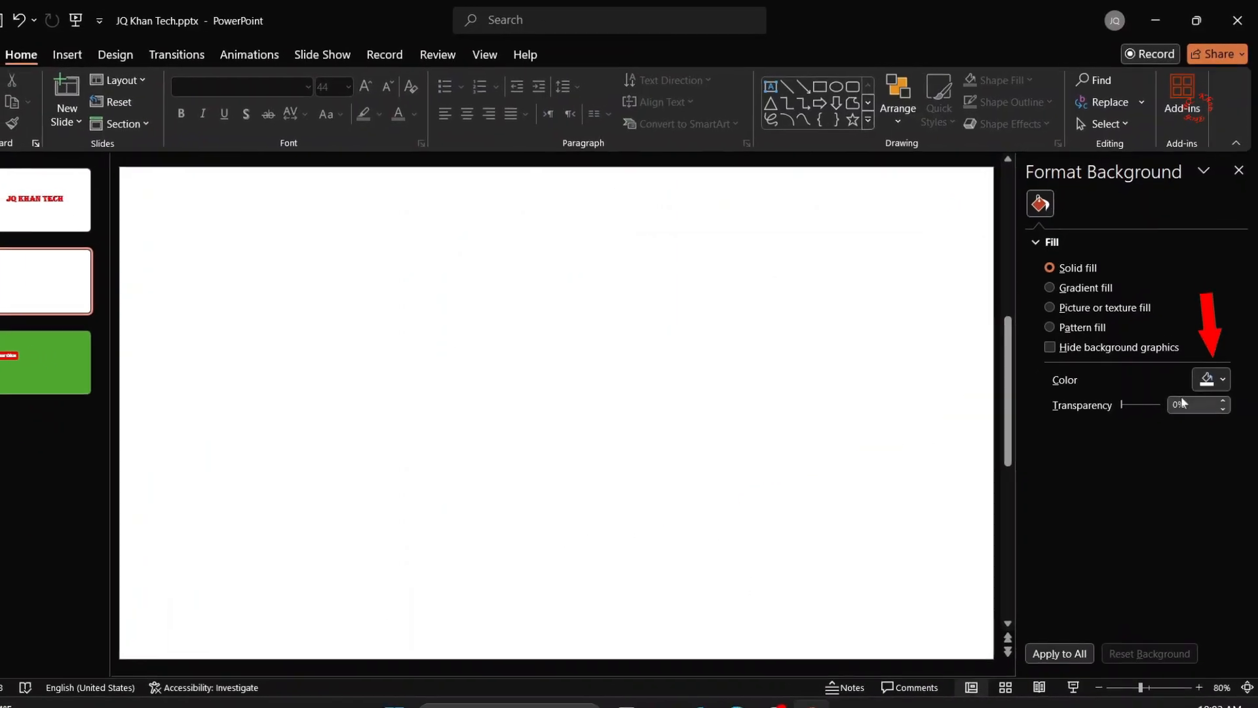
left_click(1221, 379)
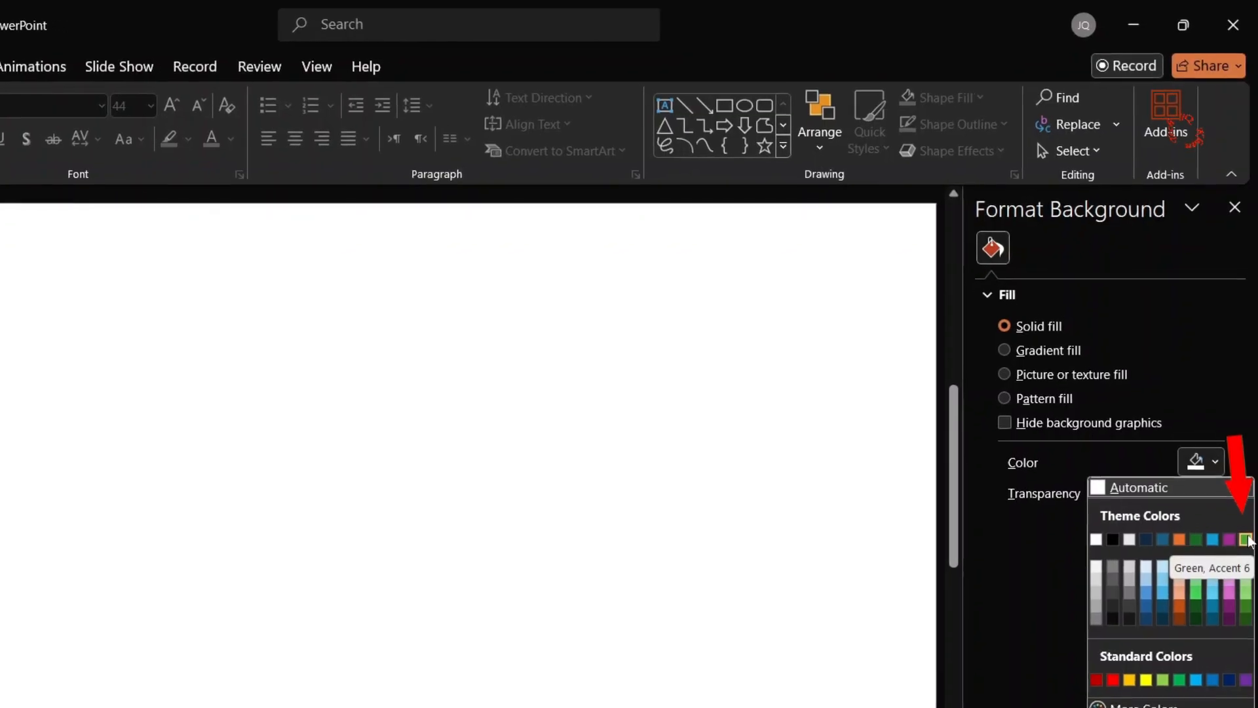
left_click(1247, 539)
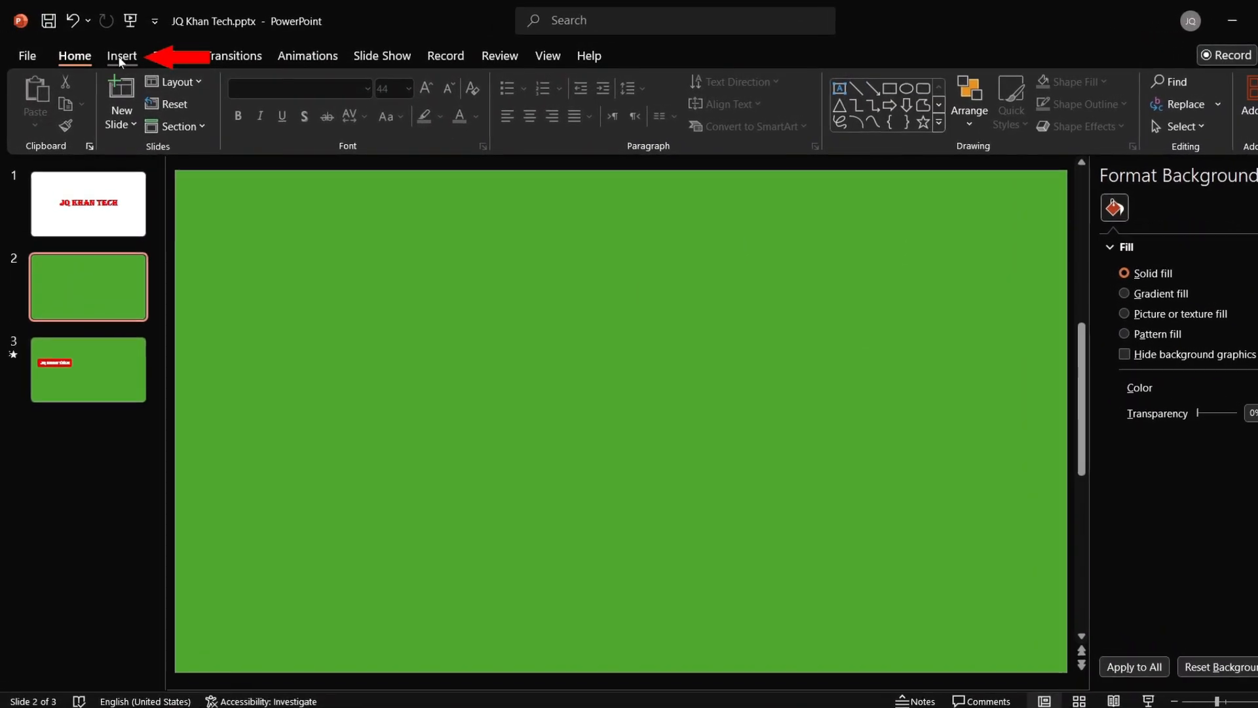
Step: Draw a rounded rectangle about 3.07" wide and 0.82" high in the upper-left area of the green slide
left_click(120, 59)
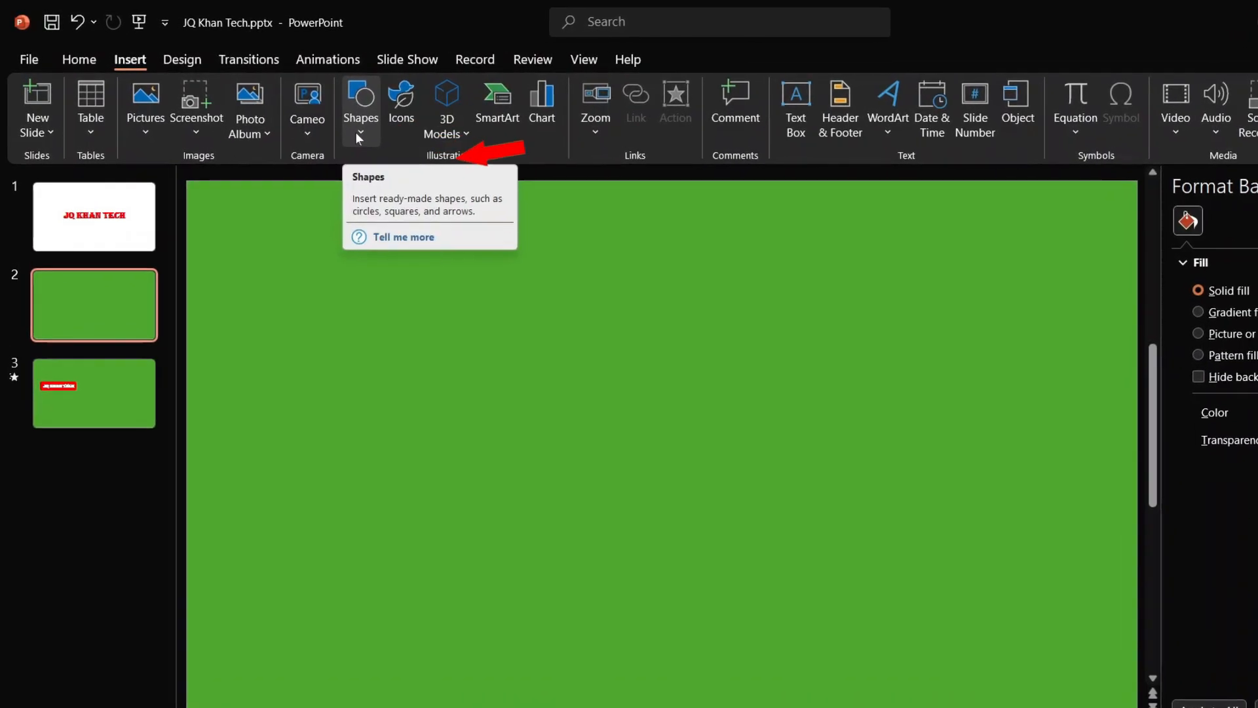
left_click(358, 135)
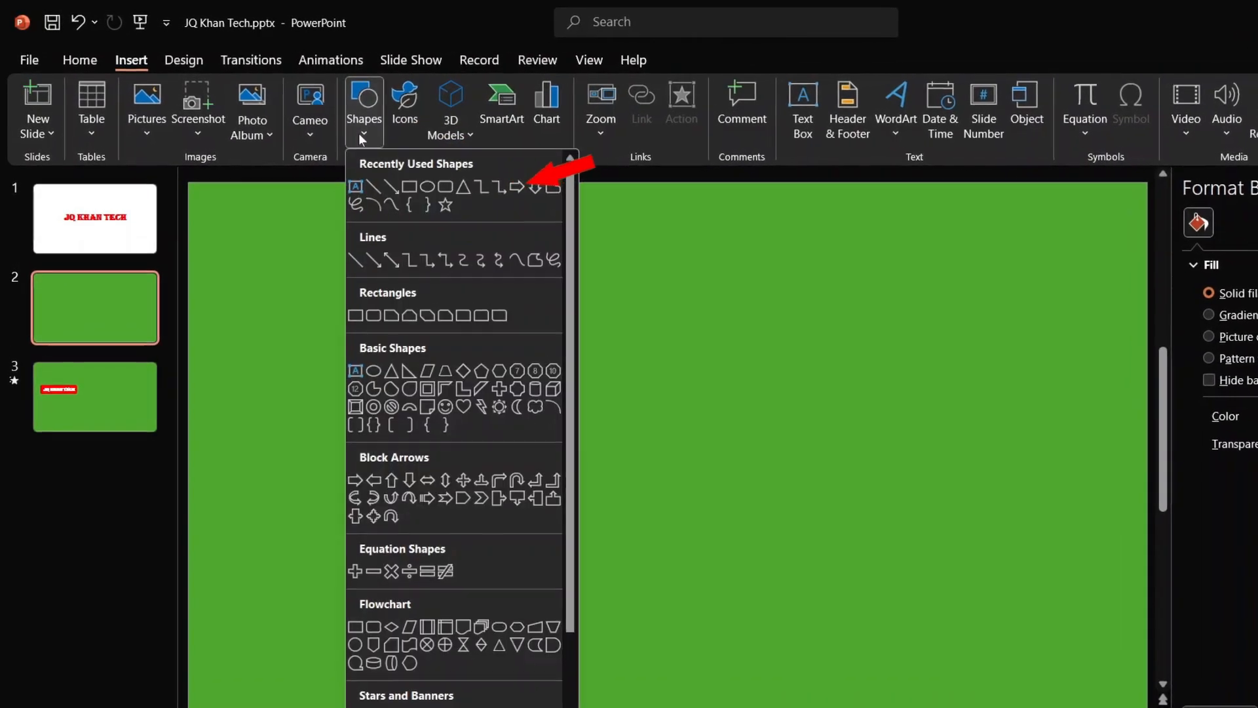
left_click(455, 192)
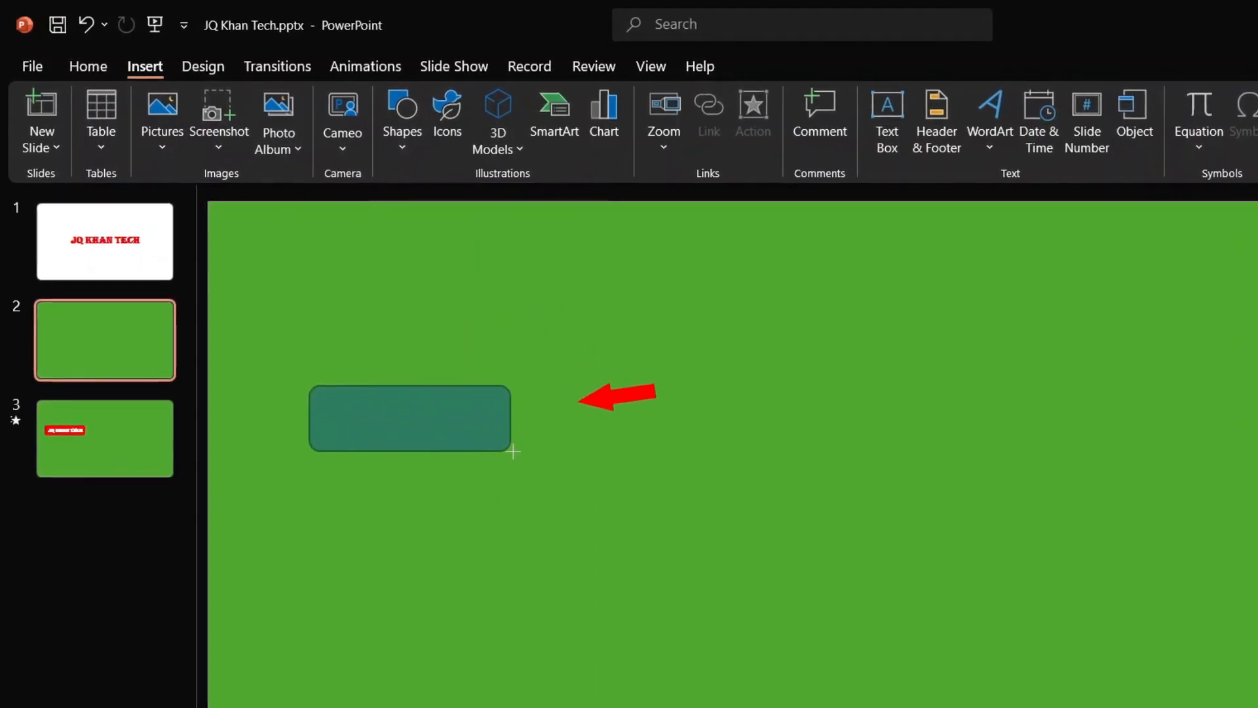
left_click_drag(571, 465, 570, 464)
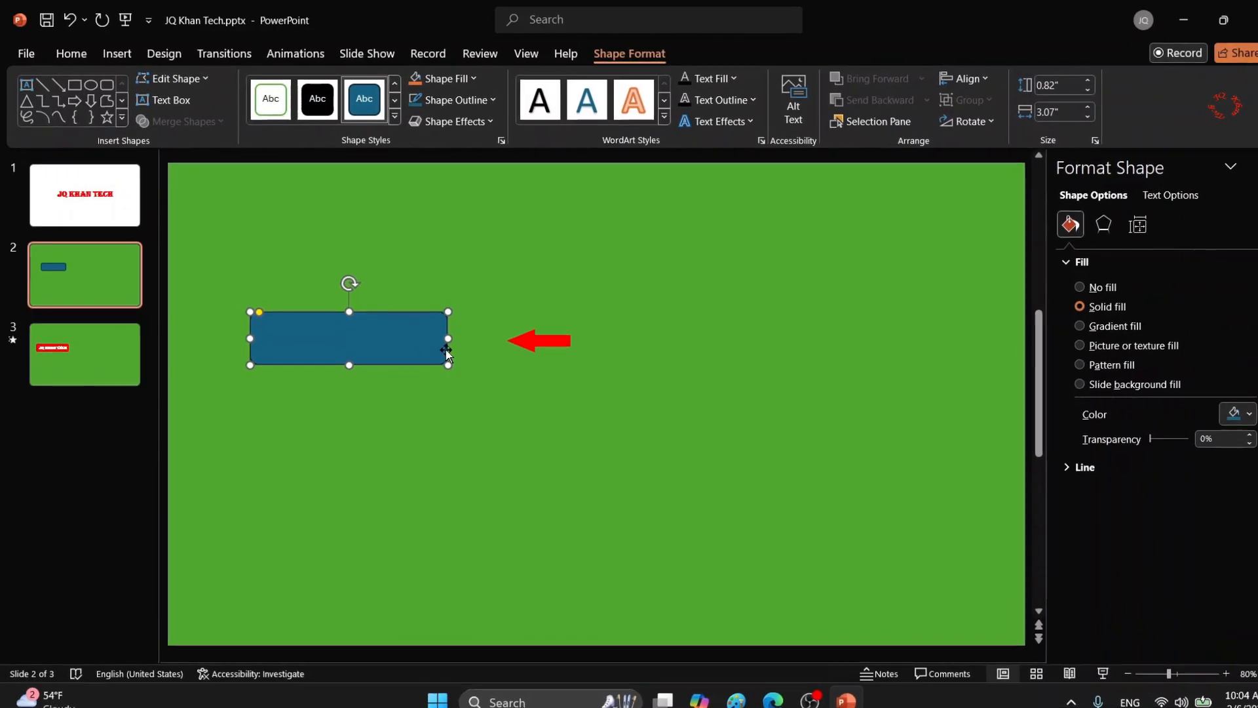
Step: Enter the text "JQ Khan Tech" inside the rounded rectangle
right_click(438, 348)
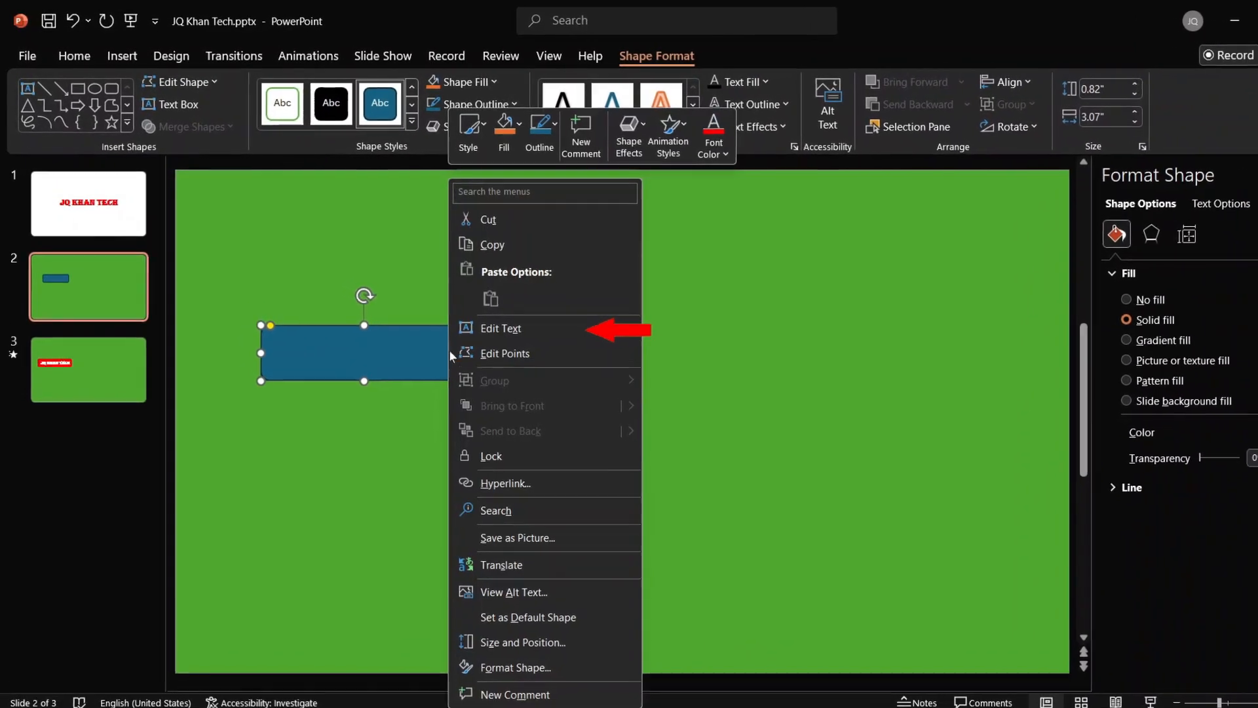
left_click(493, 335)
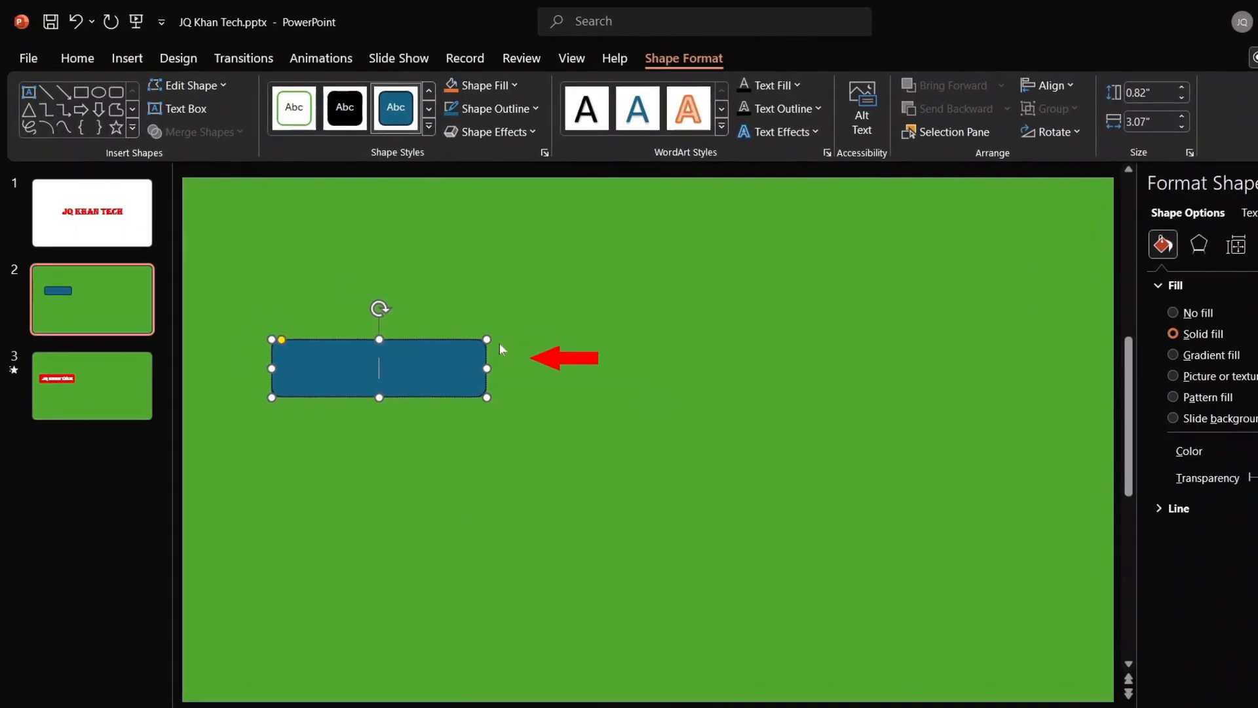
type("JQ Khan Tech")
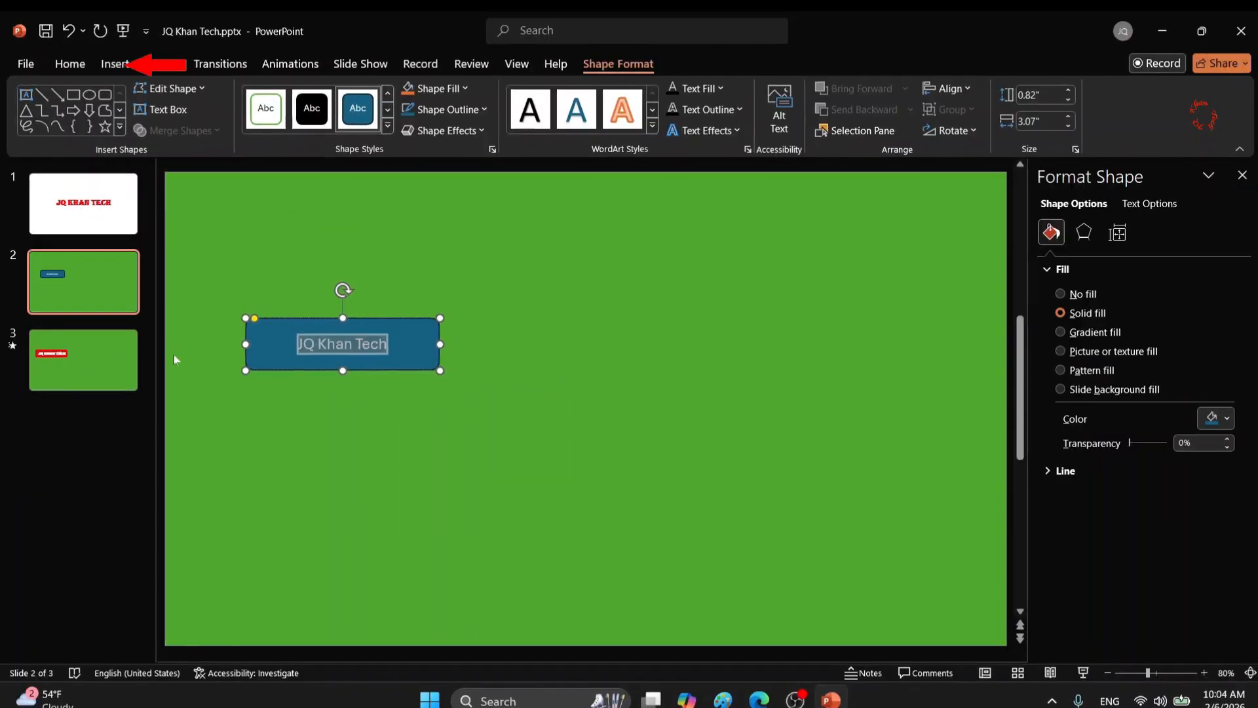
Step: Format the rectangle's text as bold with a font size of 32
left_click(69, 64)
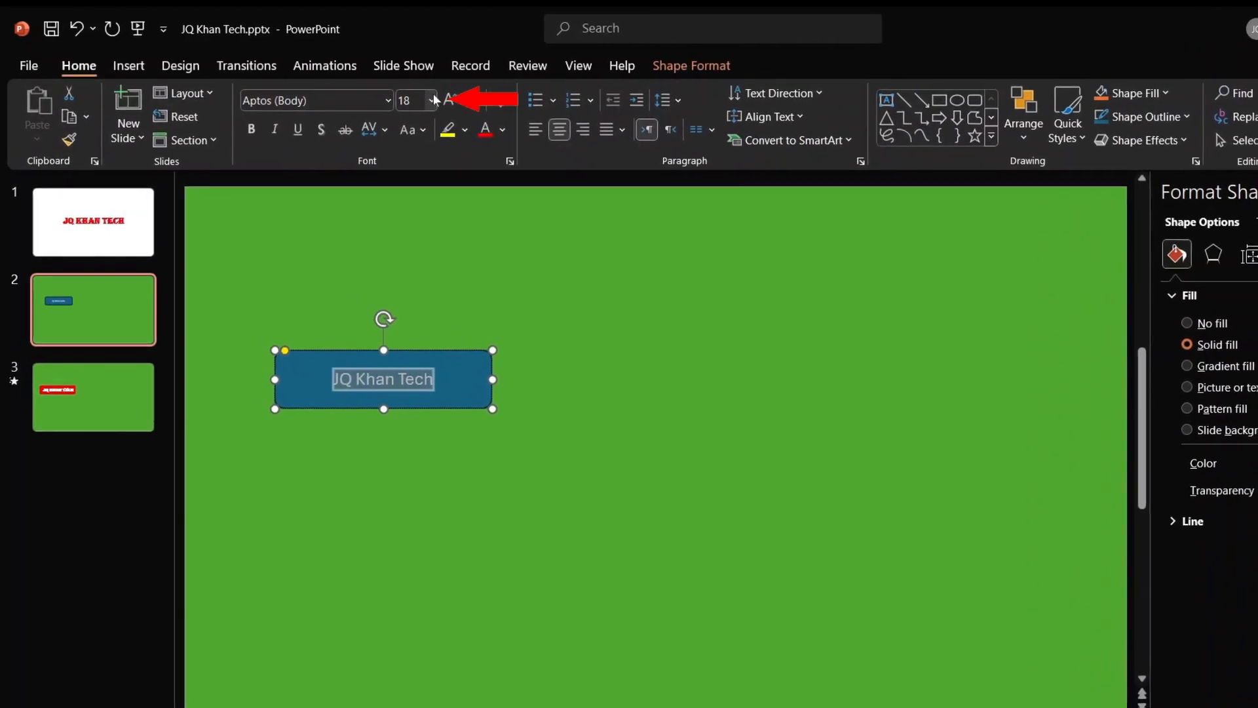
left_click(434, 99)
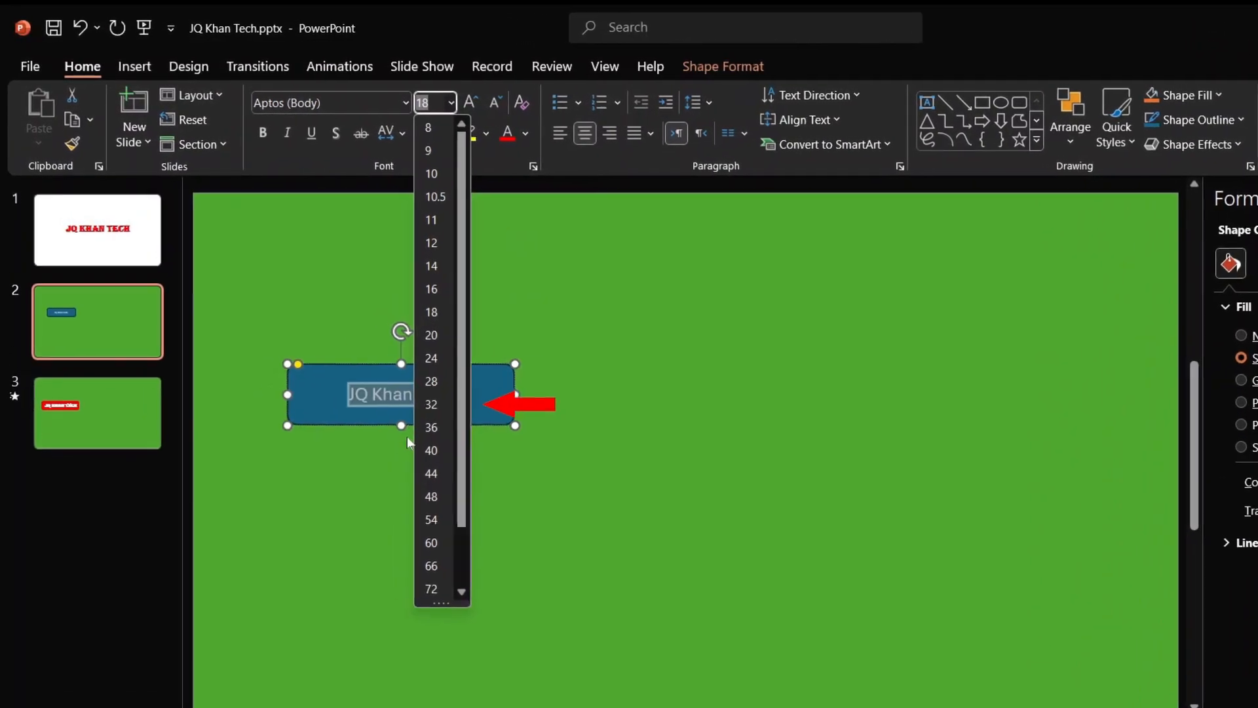
left_click(431, 404)
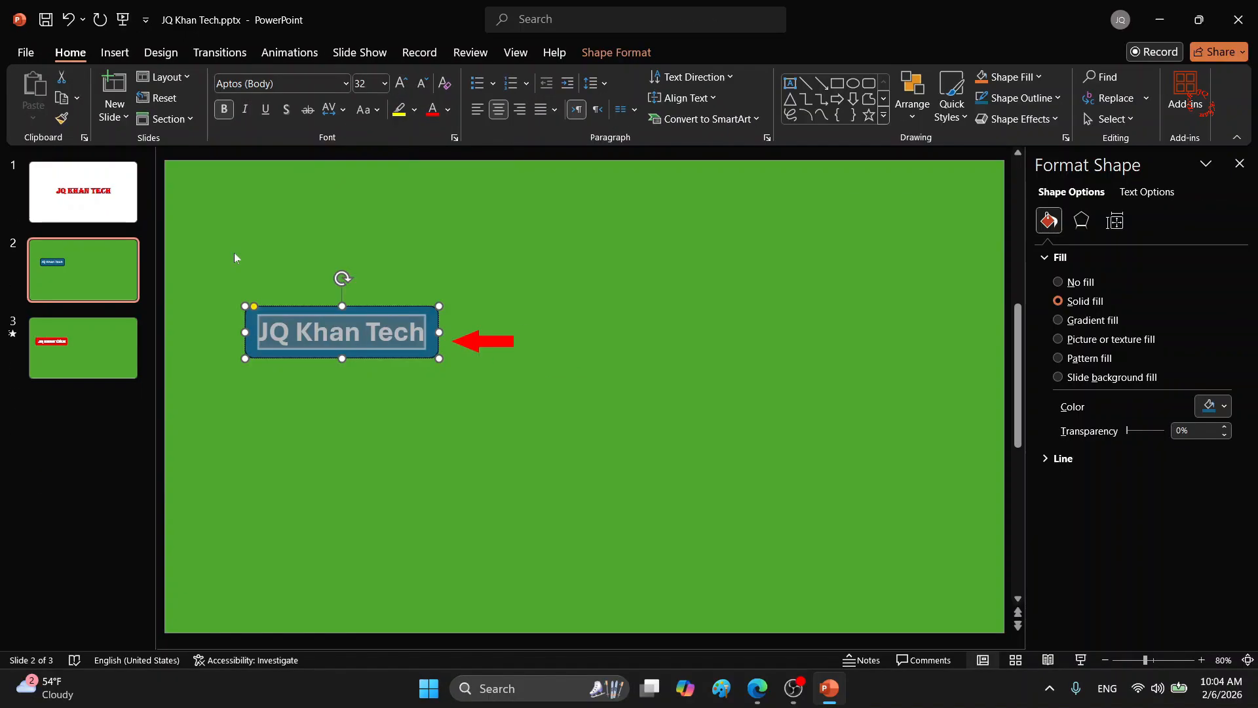
left_click(304, 326)
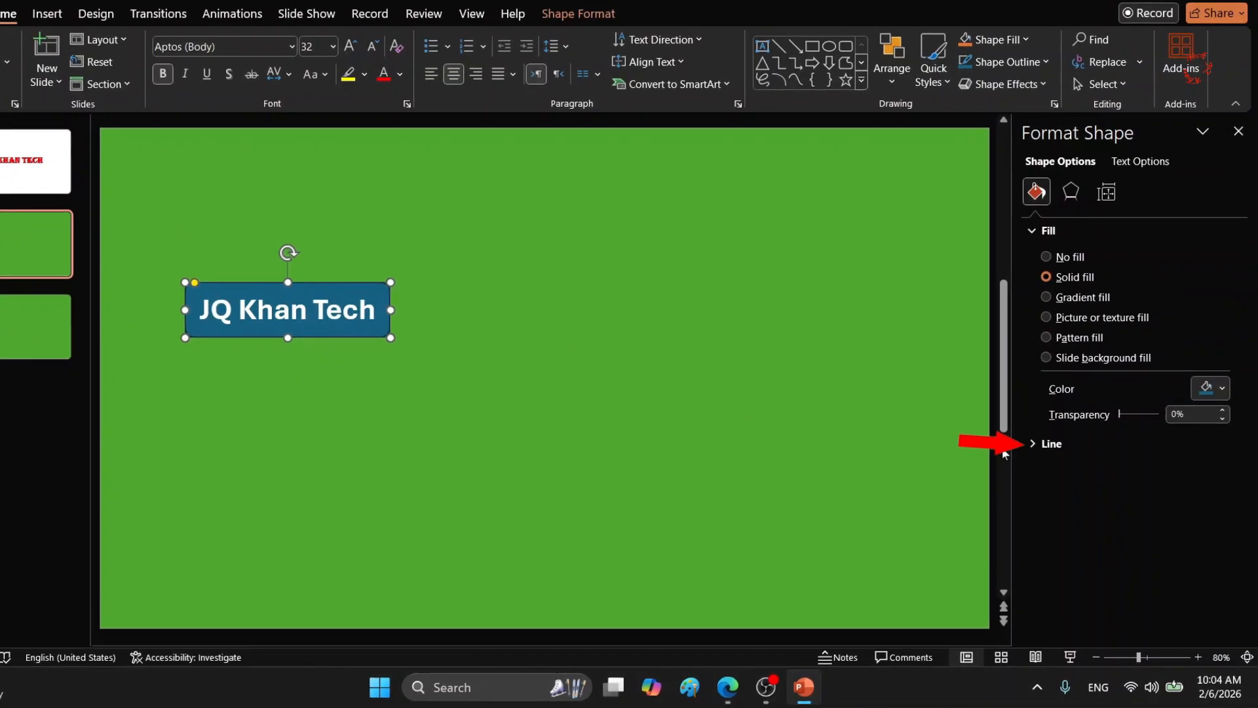
Step: Remove the rectangle's outline and change its solid fill to standard red
left_click(1020, 430)
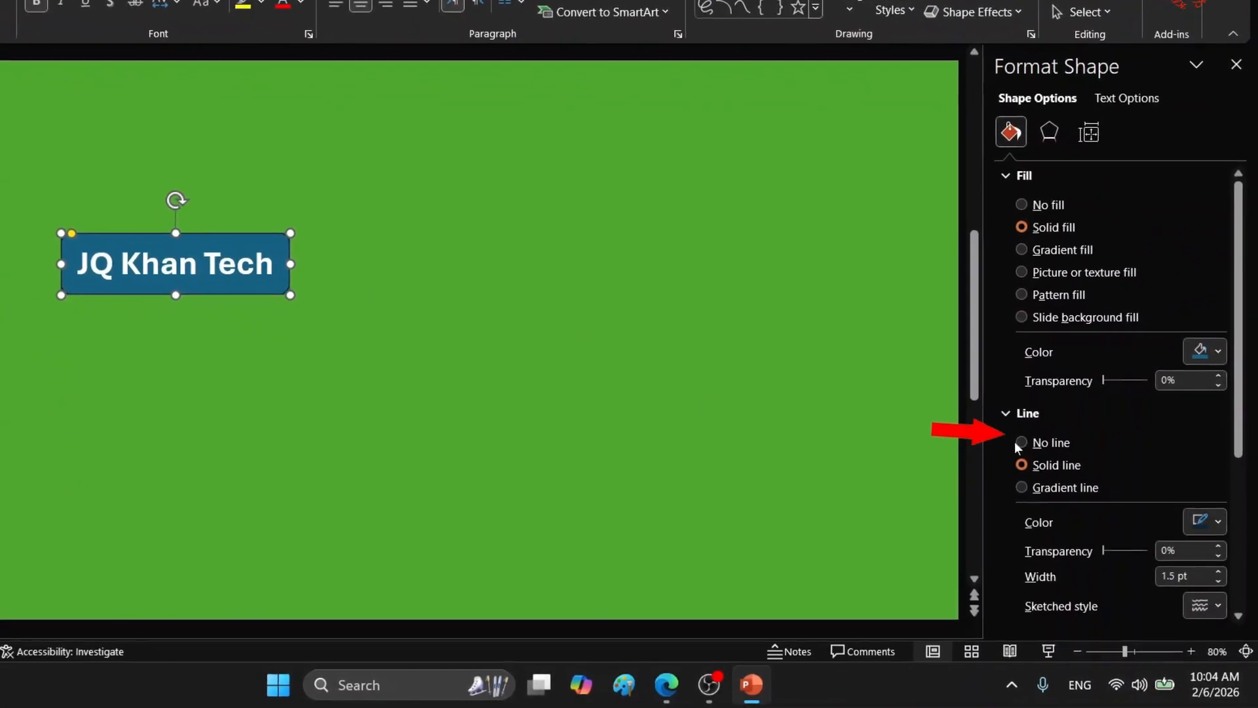
left_click(1010, 429)
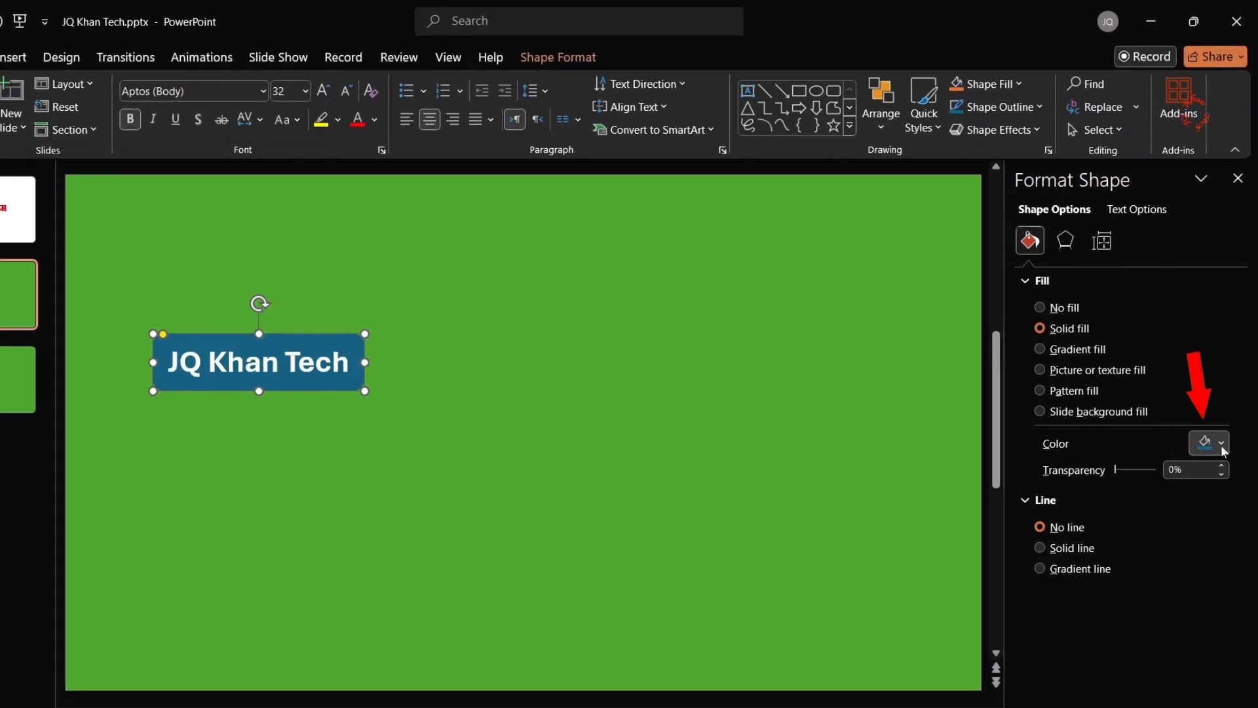
left_click(1222, 450)
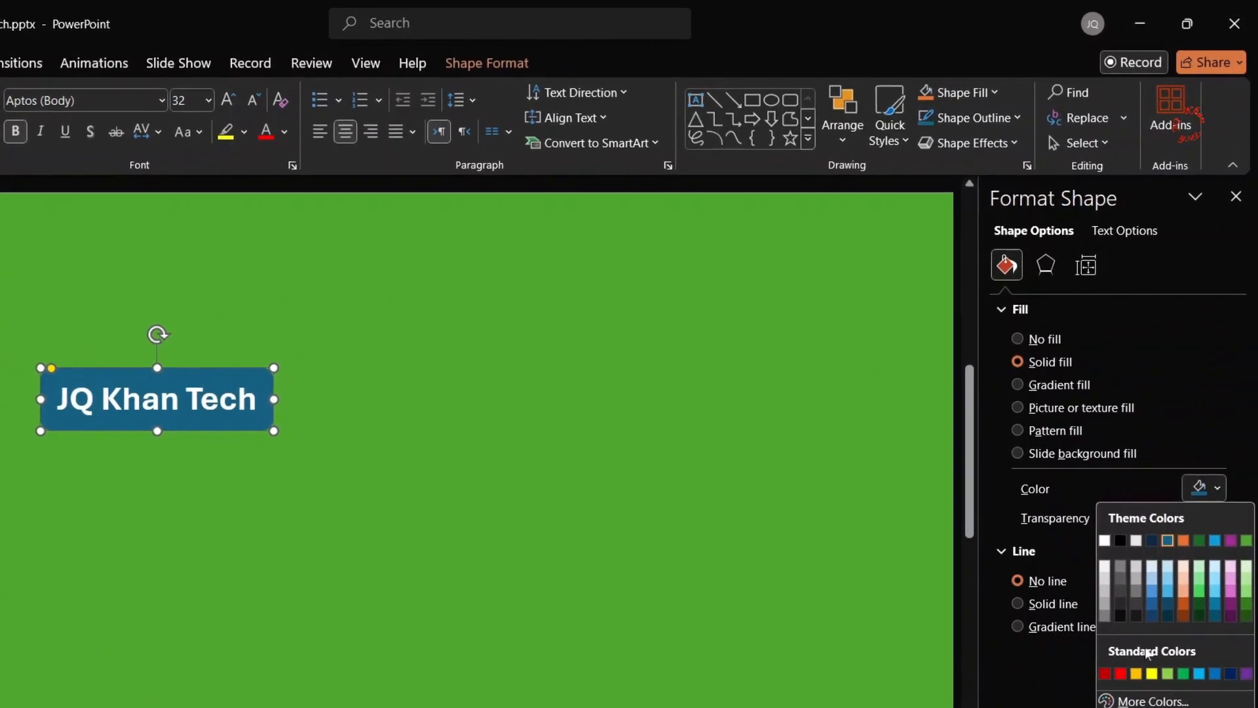
left_click(1122, 674)
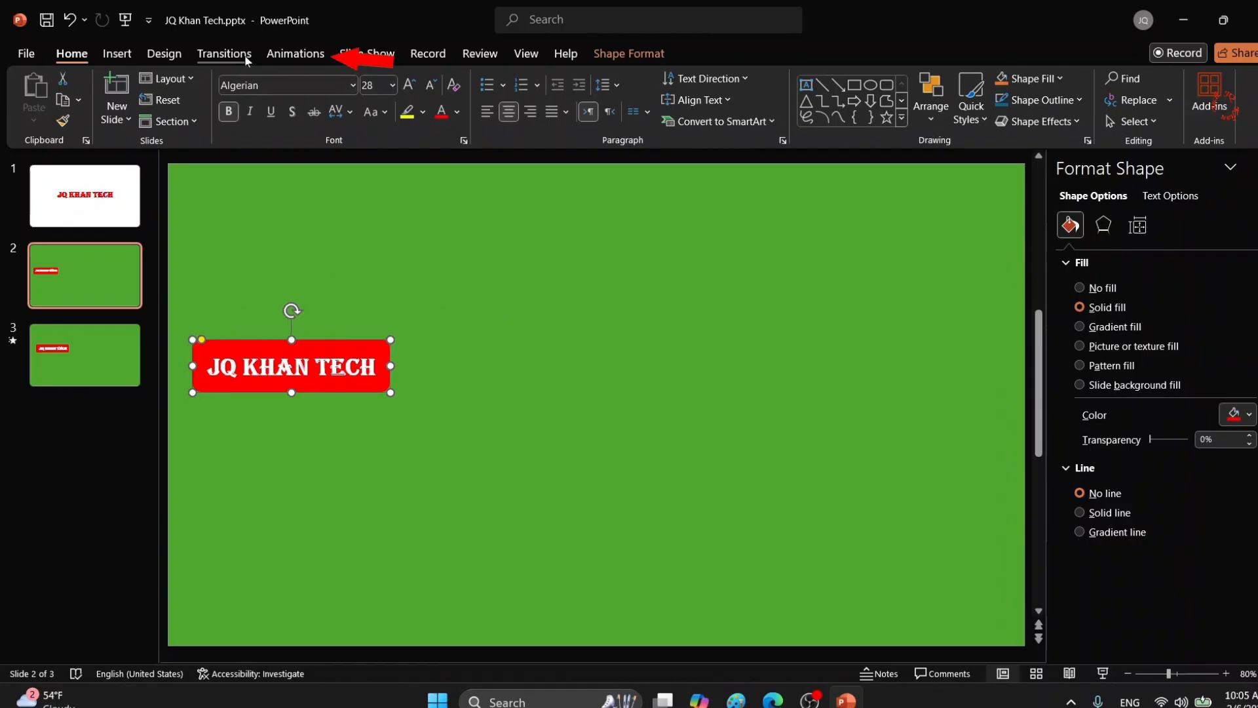
Step: Add an Appear entrance animation to the red label and show the Animation Pane
left_click(295, 55)
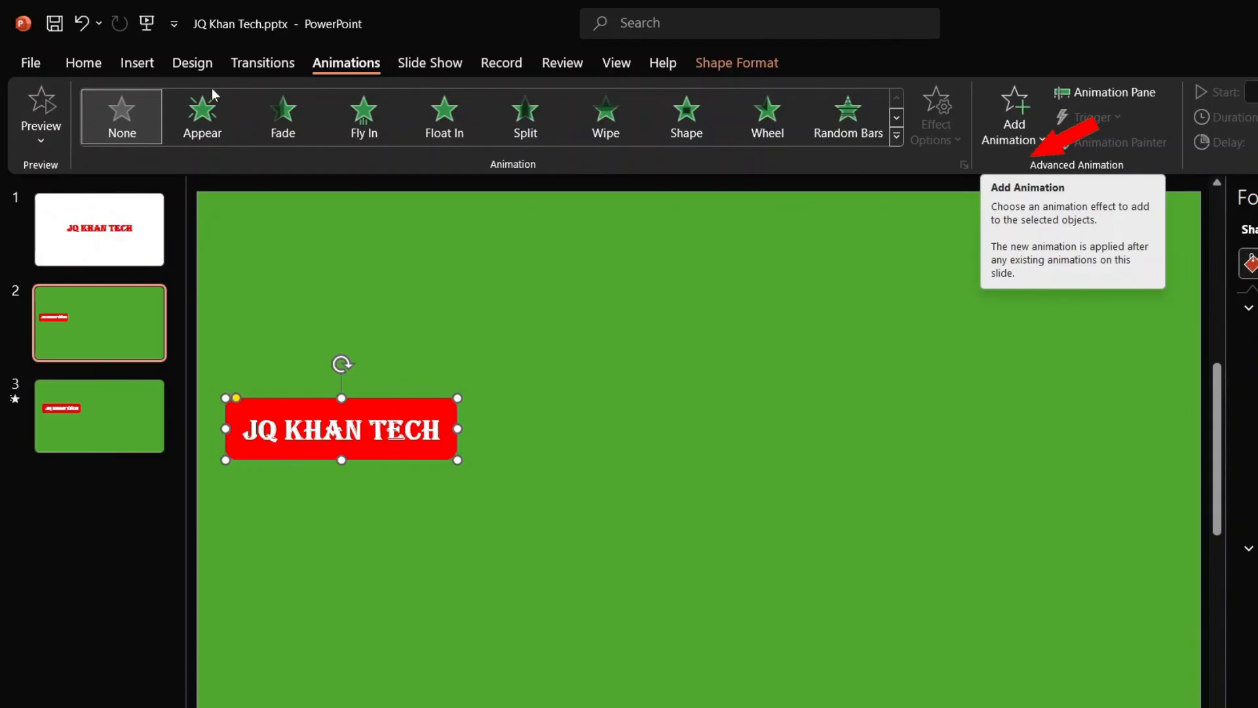
left_click(998, 128)
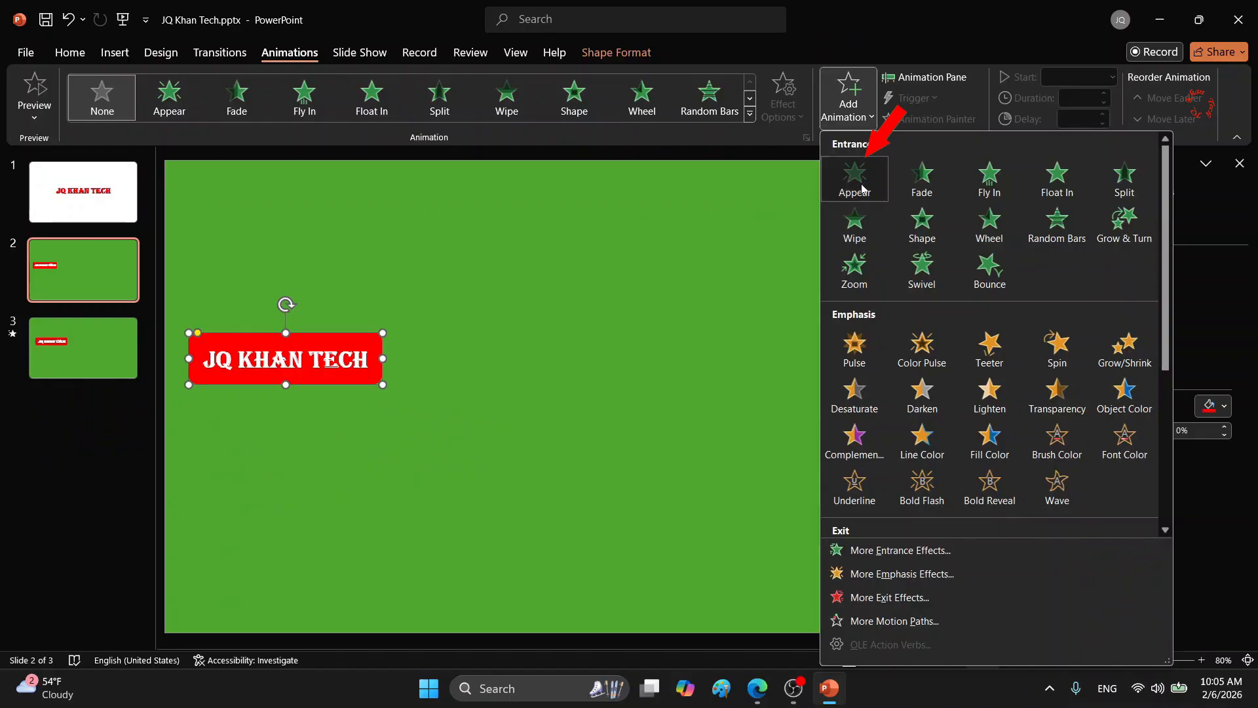
left_click(863, 189)
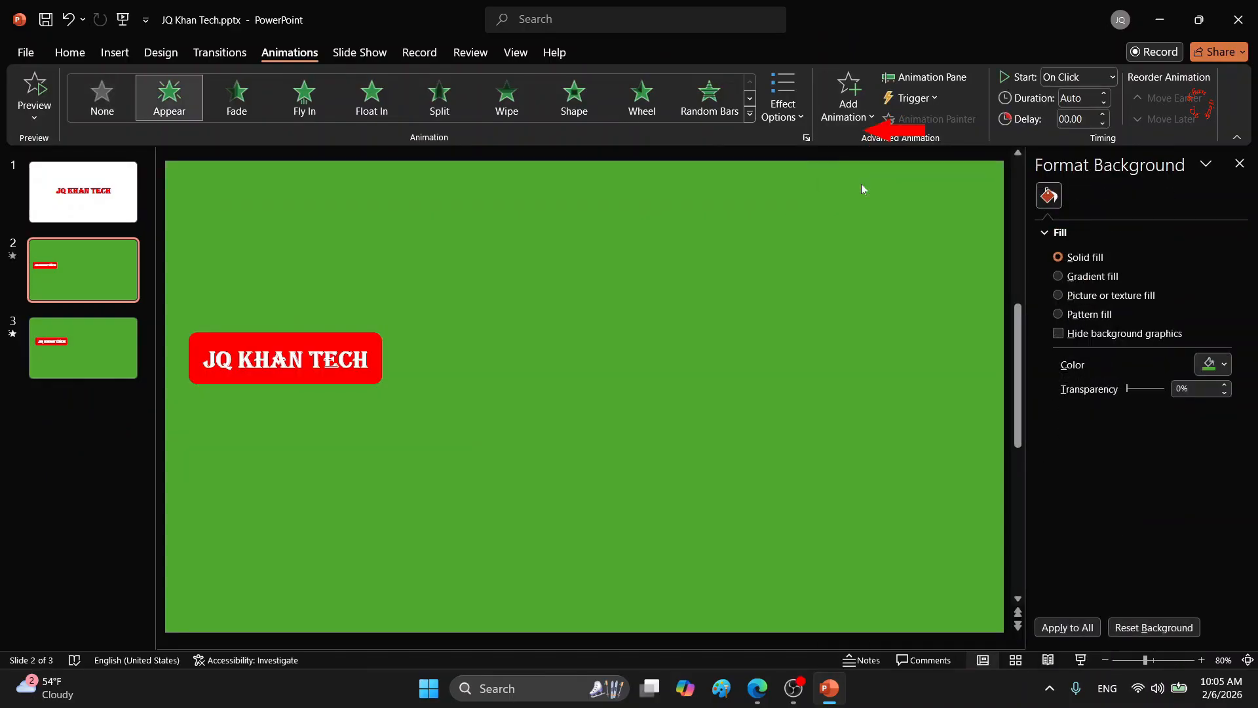
left_click(924, 76)
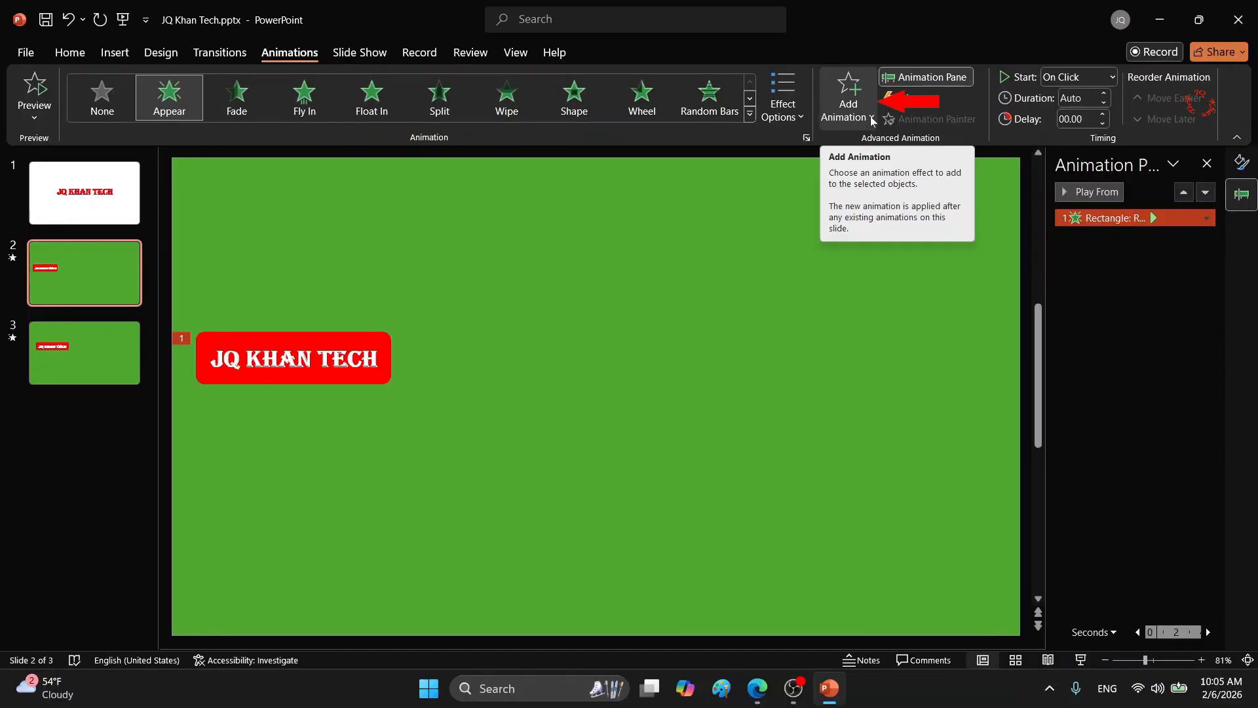
Step: Add a Decaying Wave motion path to the red label and extend the path's end point toward the slide's right side
left_click(872, 120)
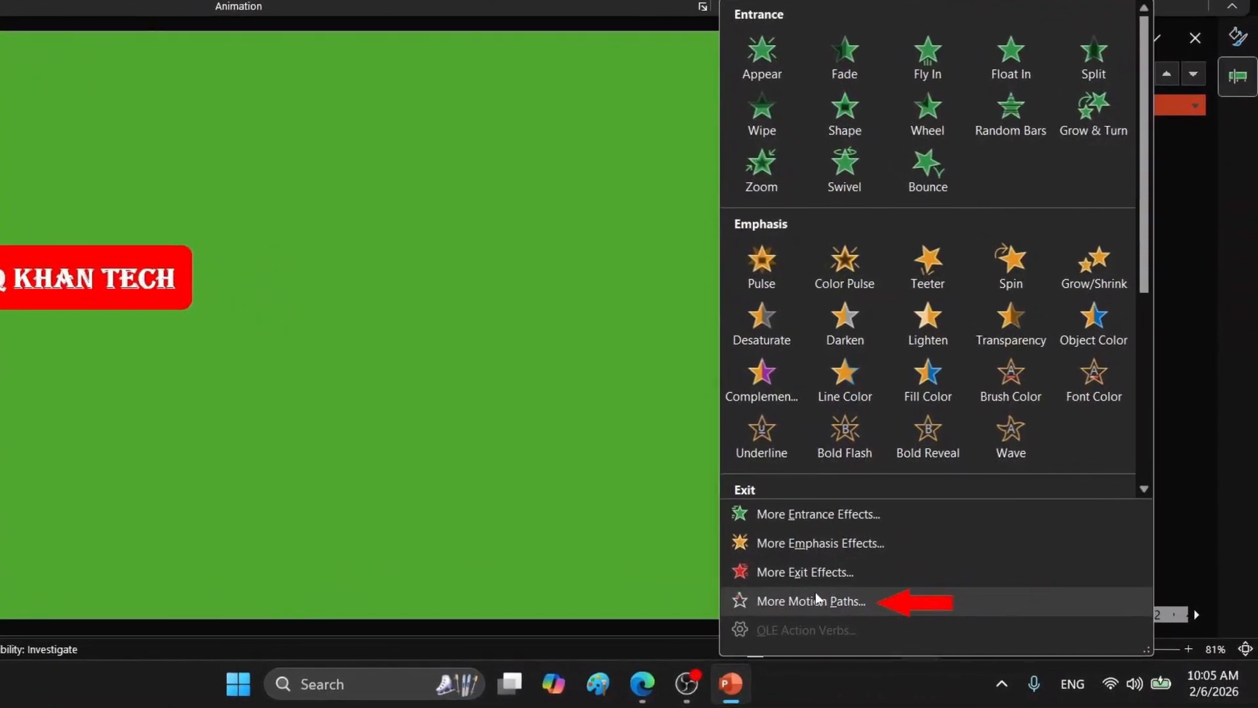
left_click(815, 598)
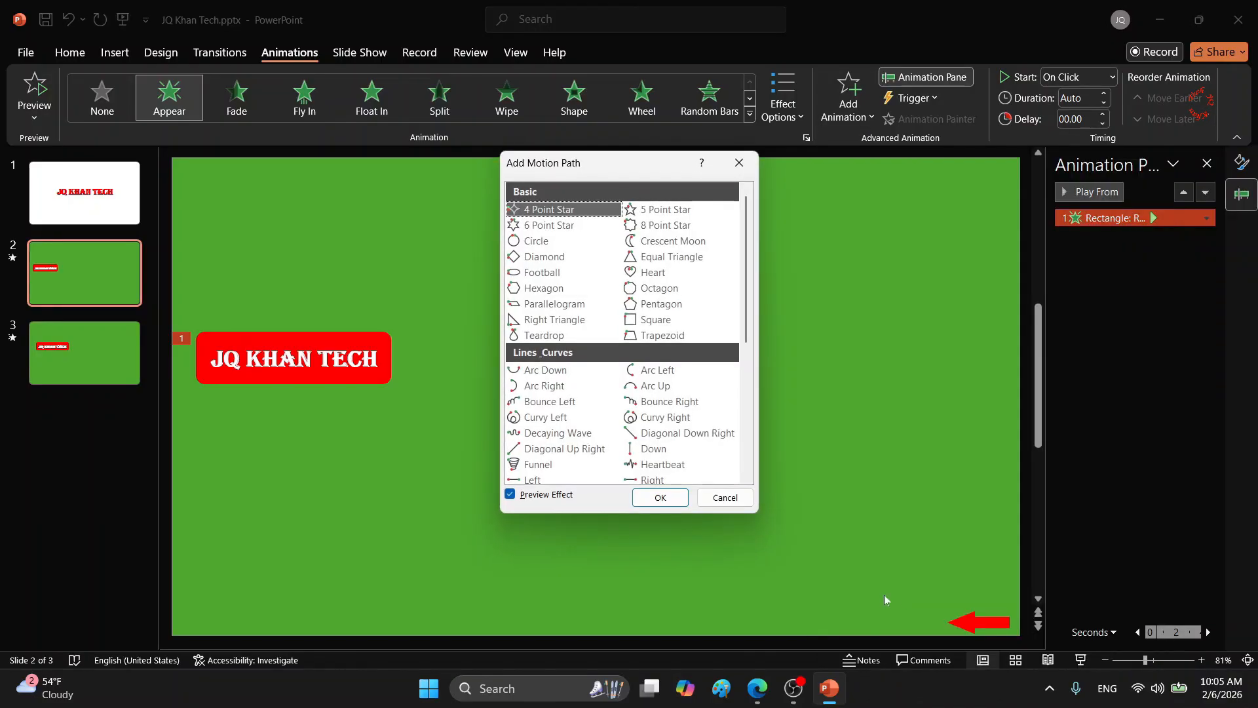
left_click_drag(590, 163, 888, 119)
left_click(952, 341)
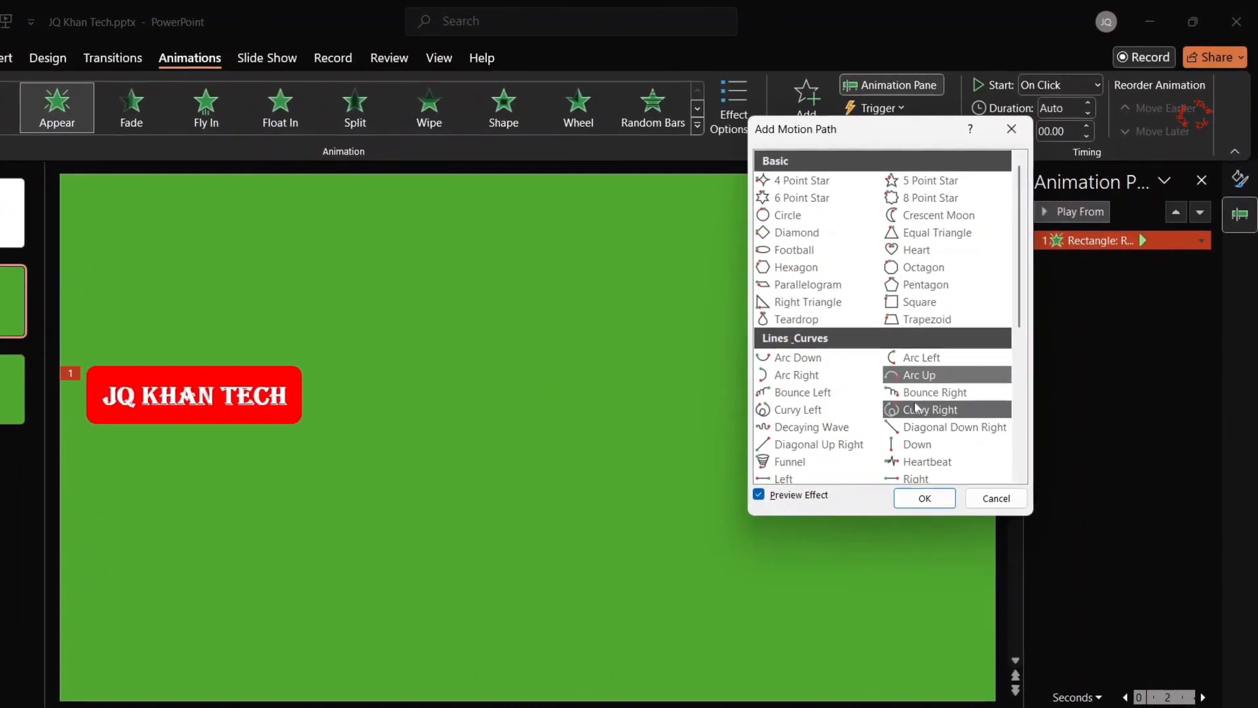
left_click(918, 461)
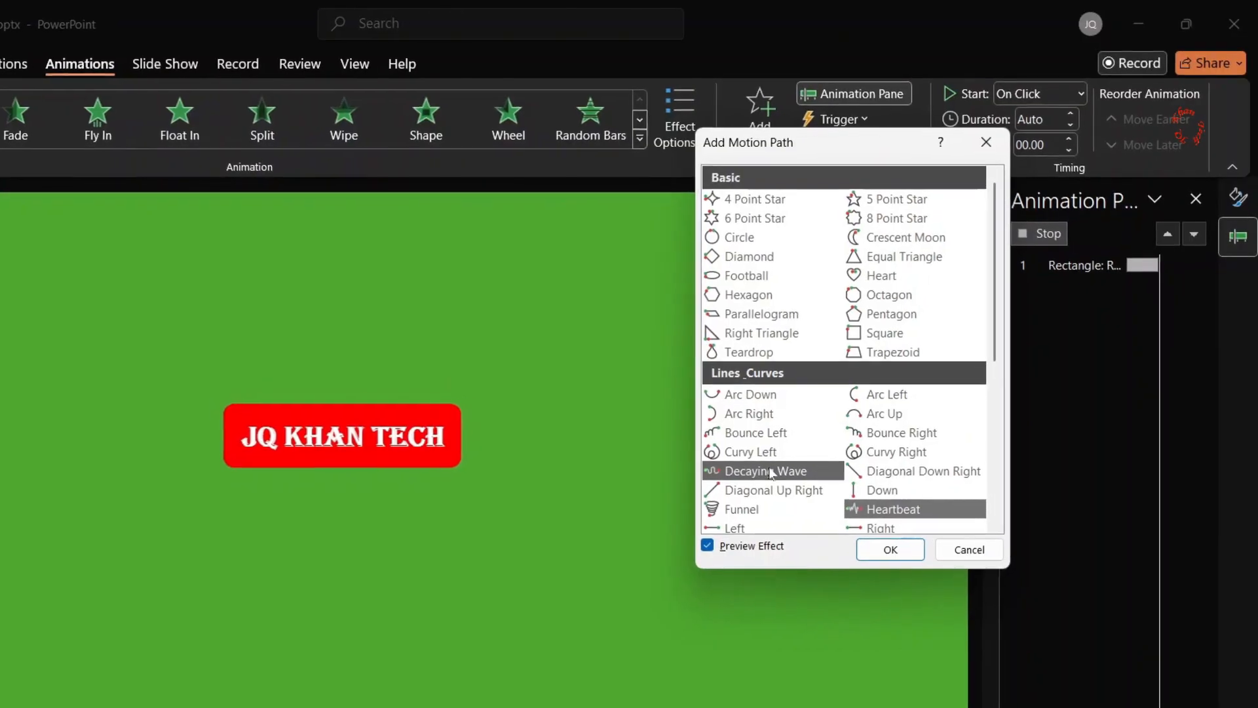
left_click(772, 472)
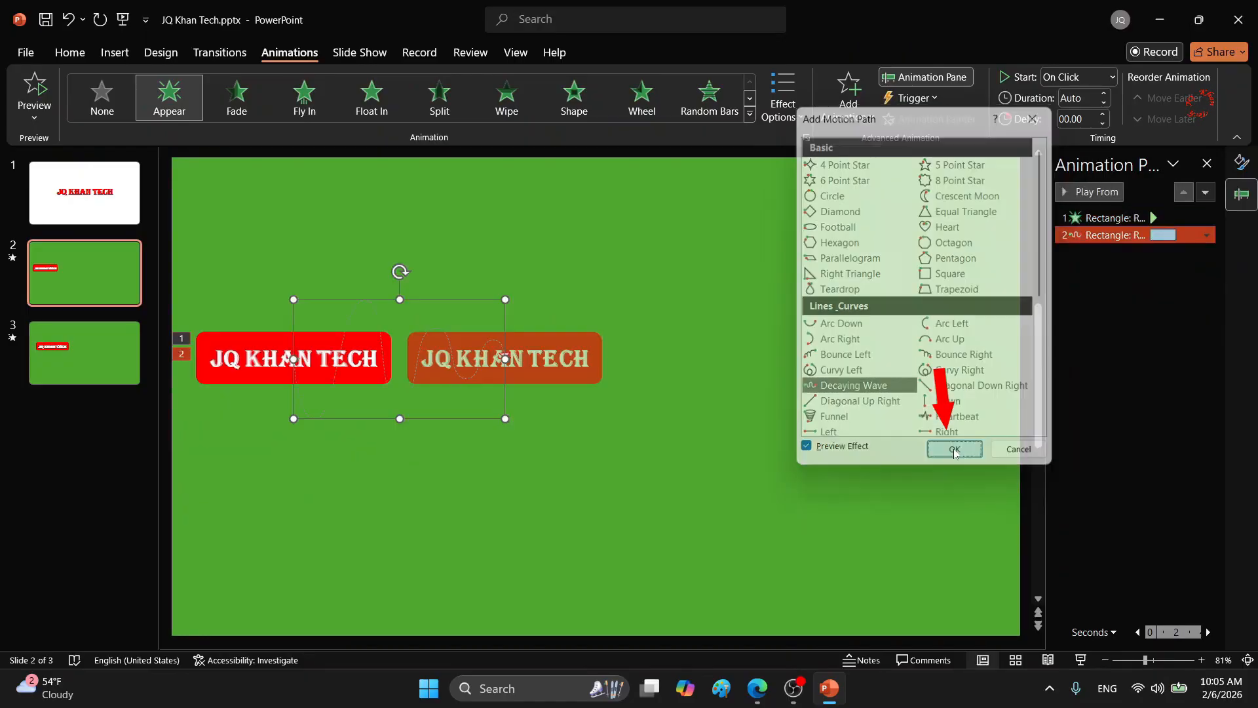
left_click(955, 451)
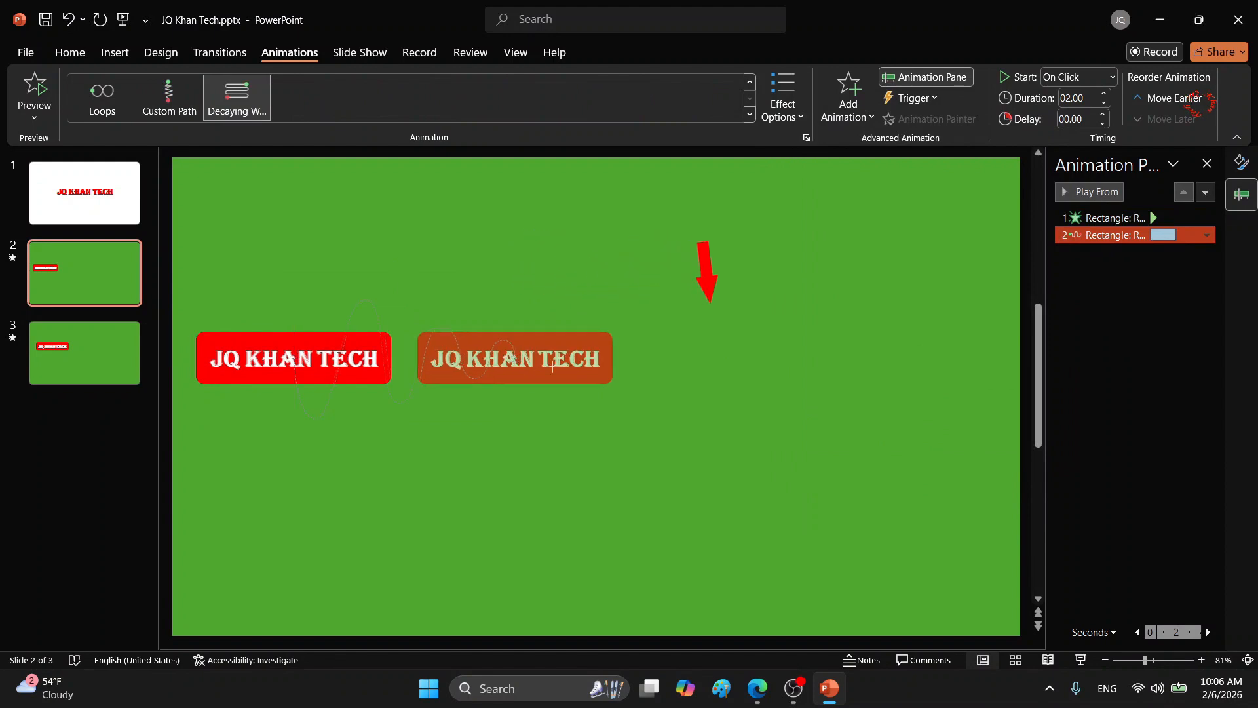
left_click_drag(553, 366, 704, 378)
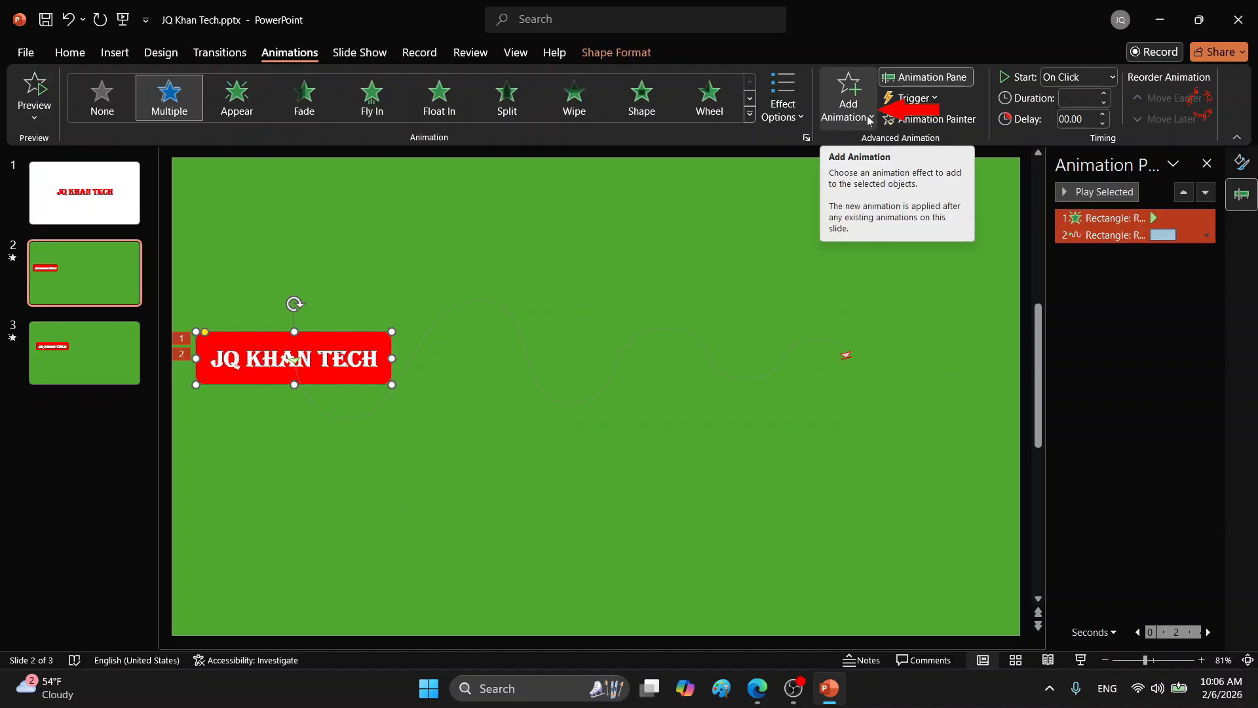
Step: Preview the Fly Out, Diamond and Dissolve Out exit effects and add the Wheel exit animation to the red label
left_click(870, 119)
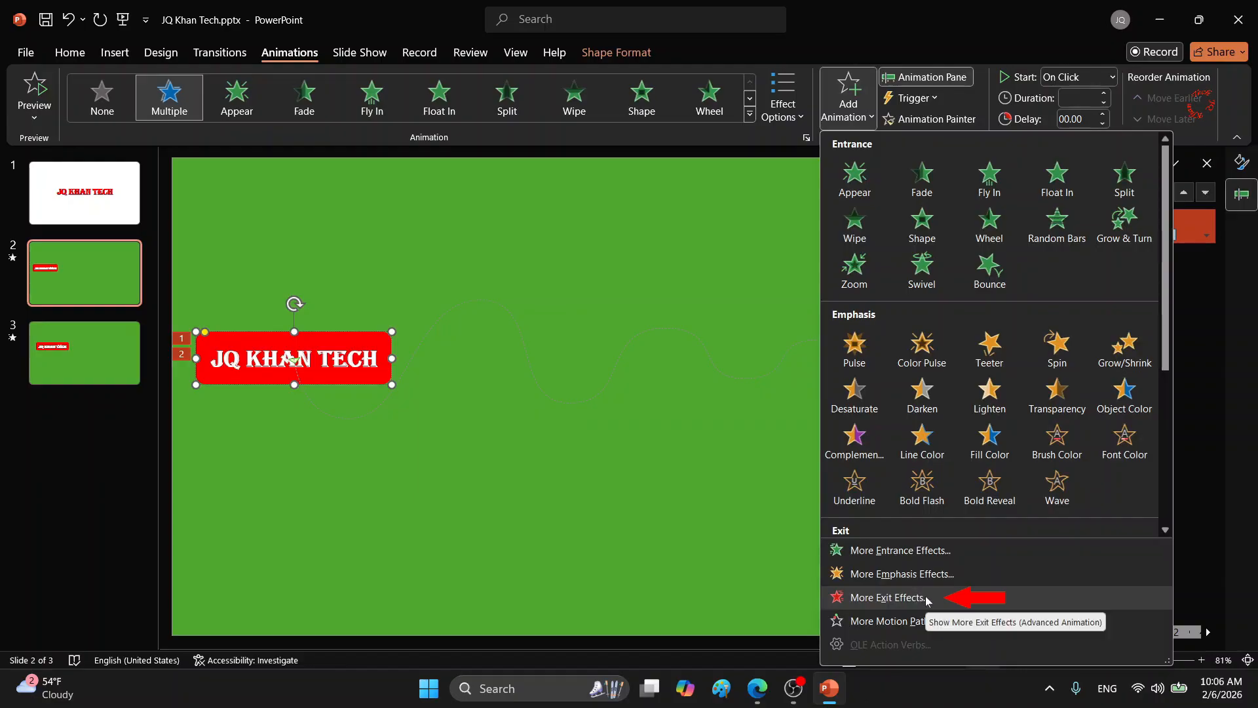
left_click(927, 598)
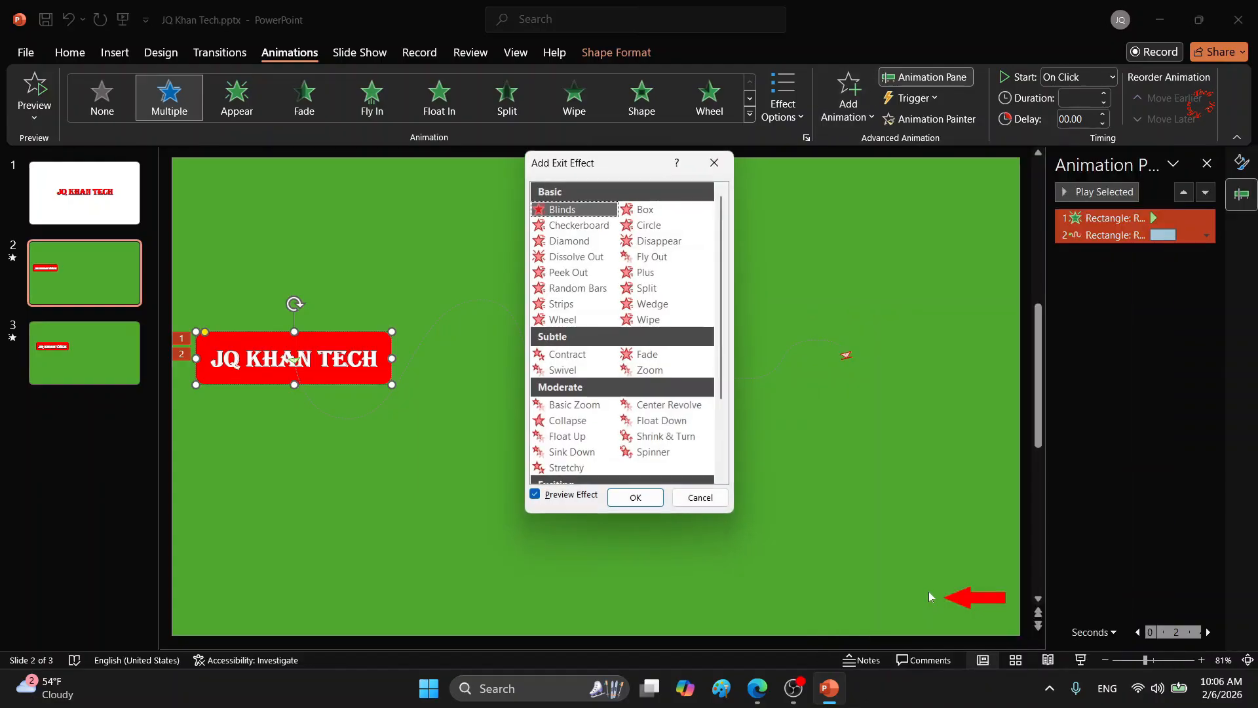
left_click_drag(577, 163, 852, 163)
left_click(921, 260)
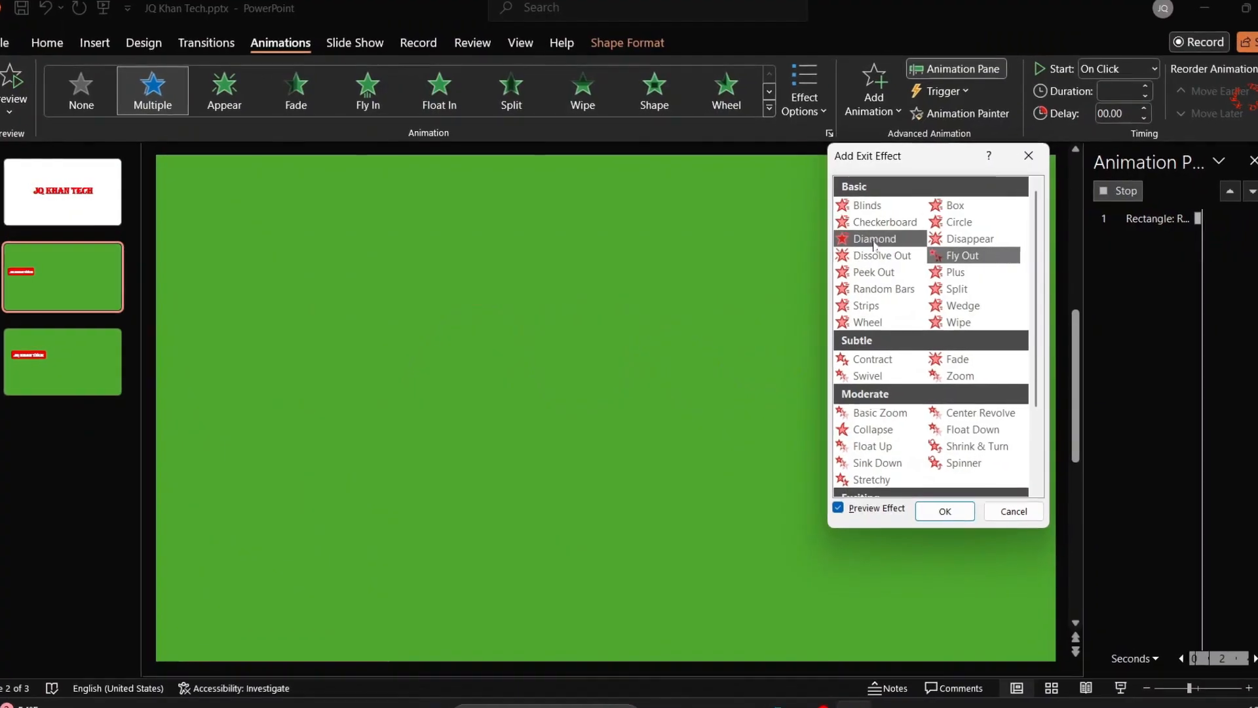
left_click(868, 238)
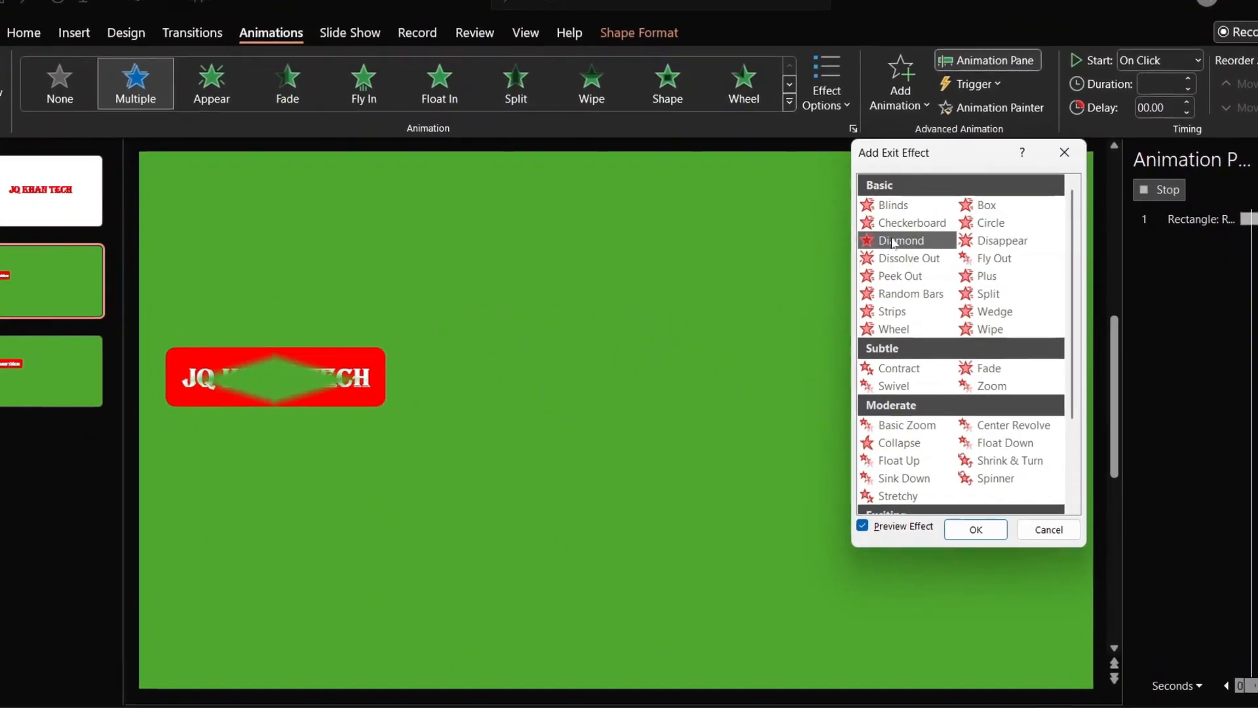
left_click(892, 258)
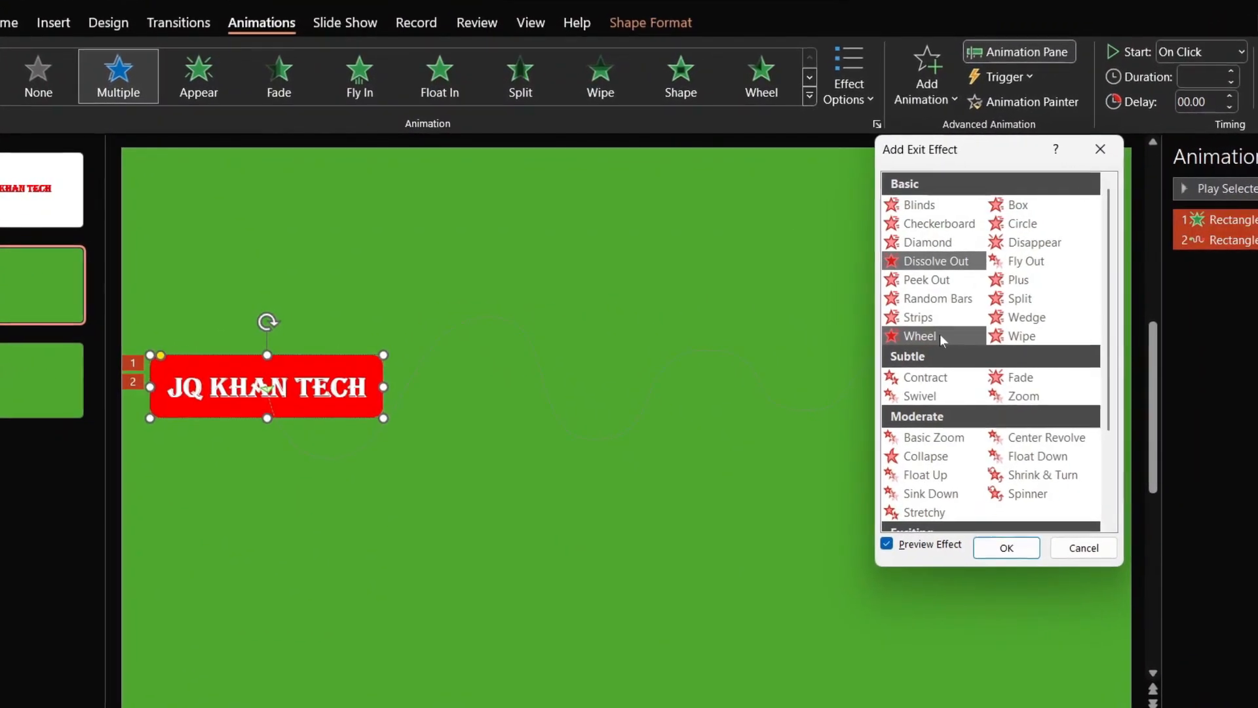
left_click(931, 335)
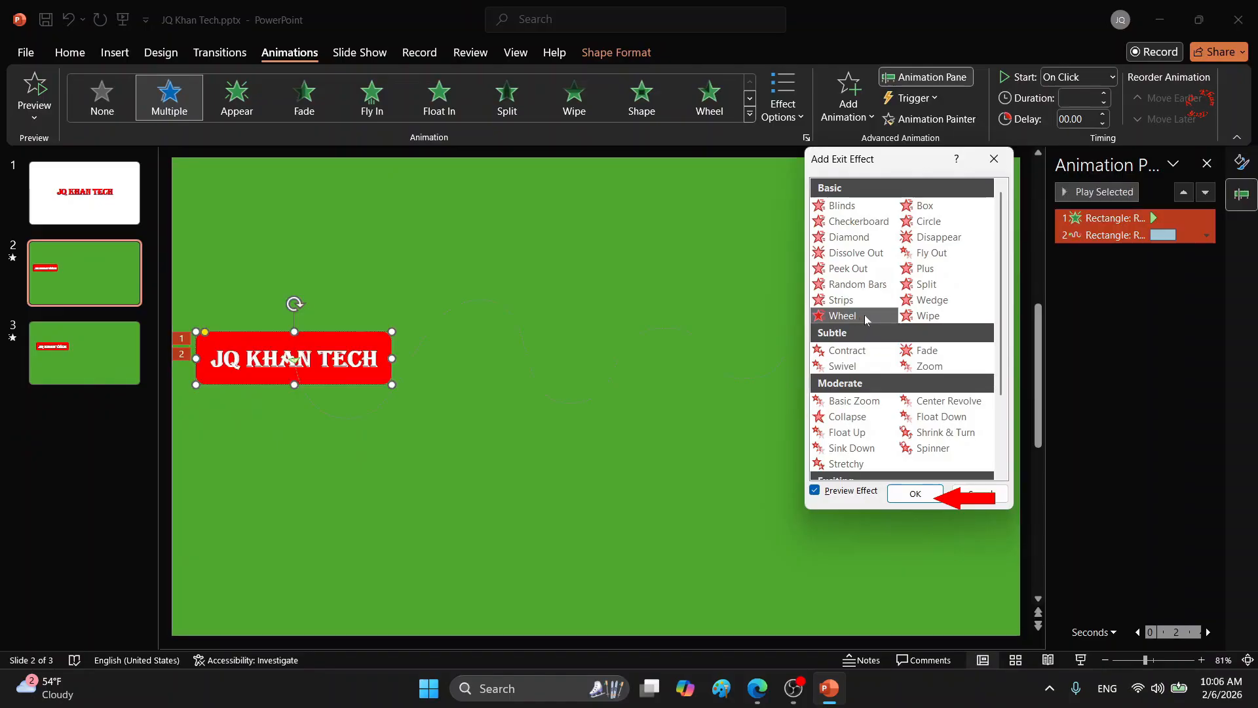
left_click(916, 493)
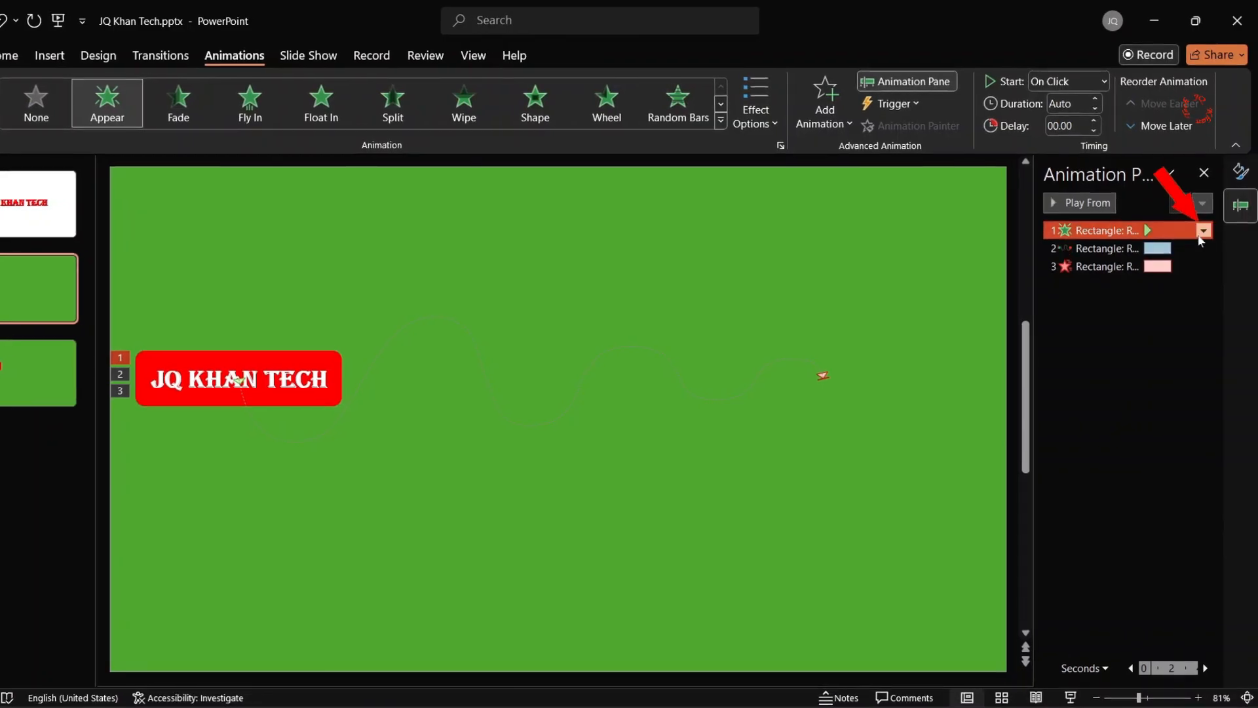
Step: Set the sound of the label's Appear animation to breeze.wav
left_click(1203, 232)
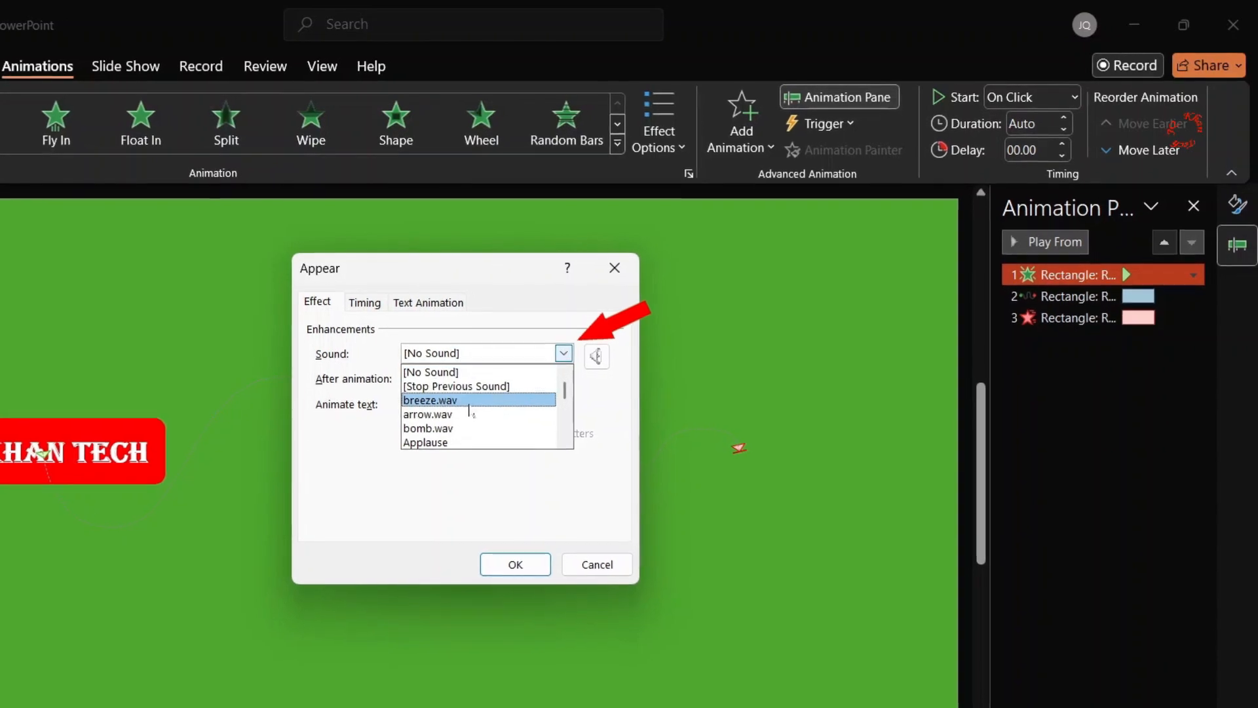
left_click(457, 408)
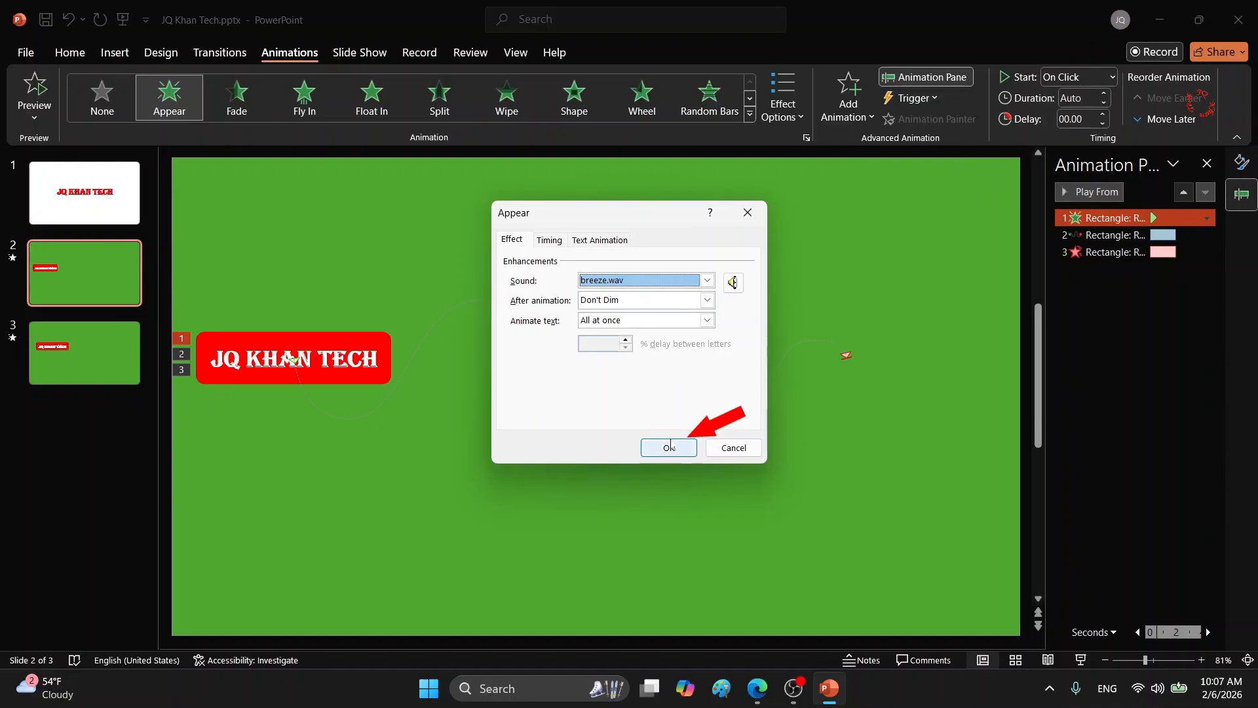
left_click(668, 447)
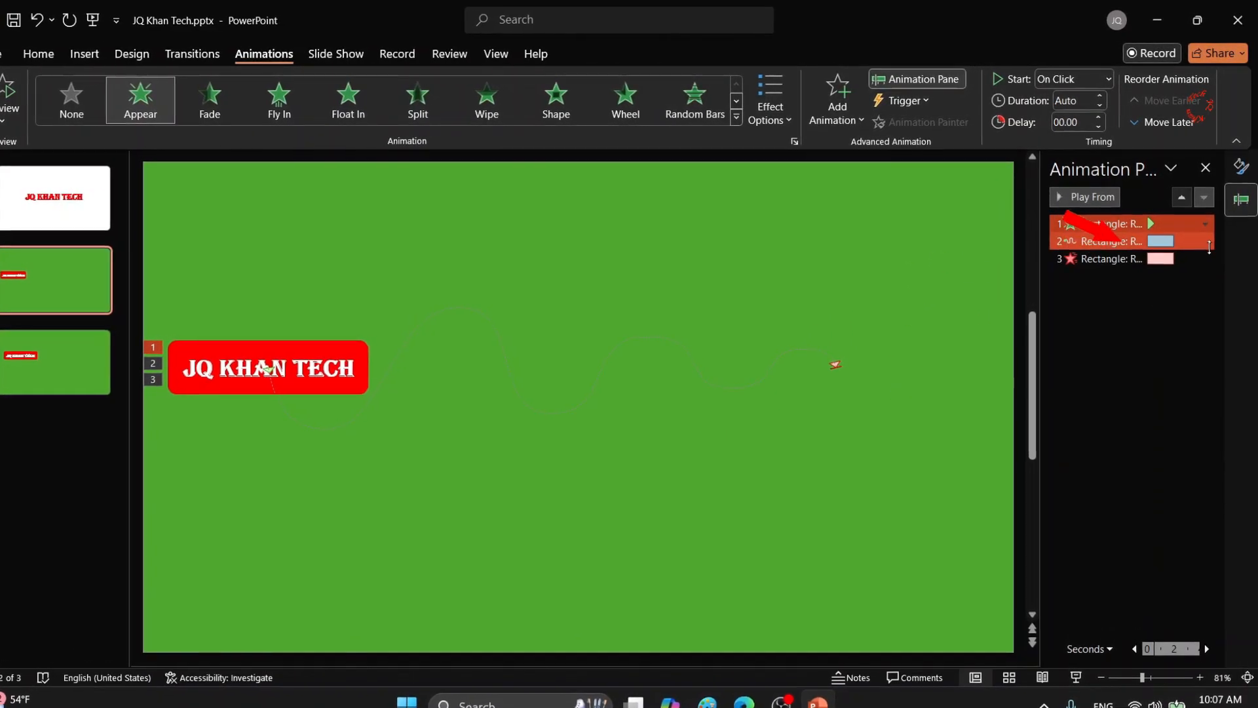
Step: Set the label's Decaying Wave motion path to start after the previous animation
left_click(1207, 243)
left_click(1204, 244)
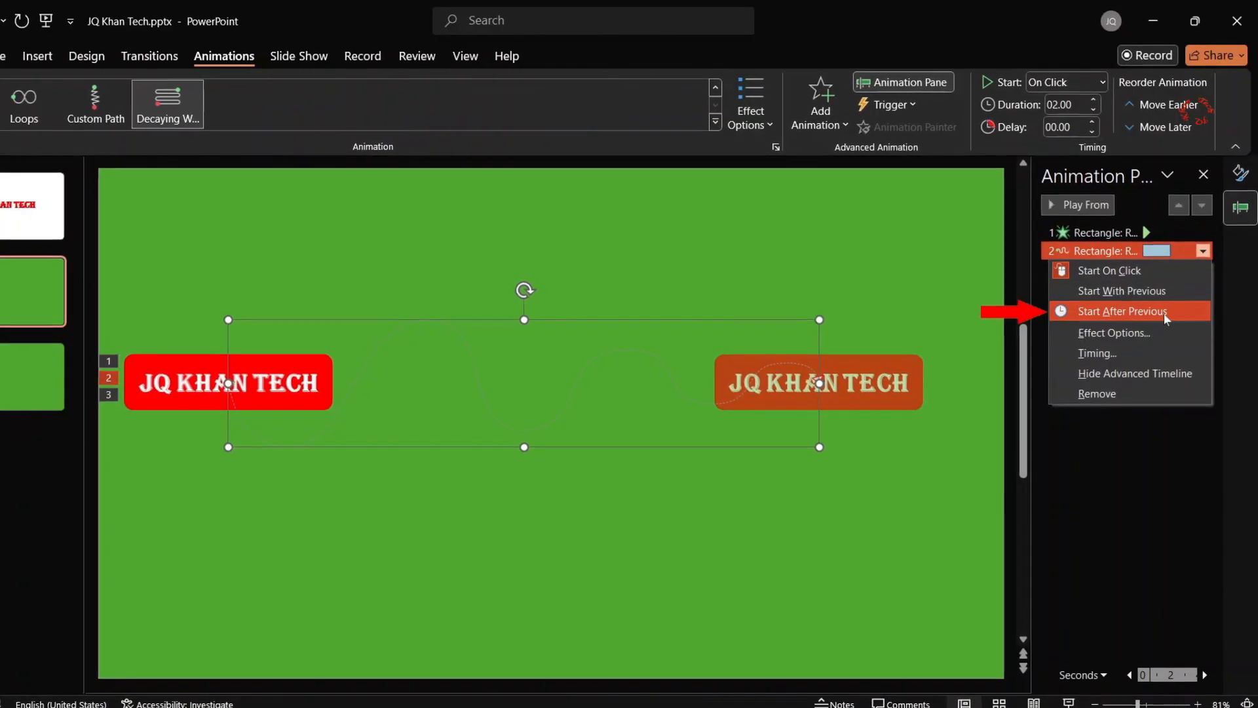
left_click(1163, 315)
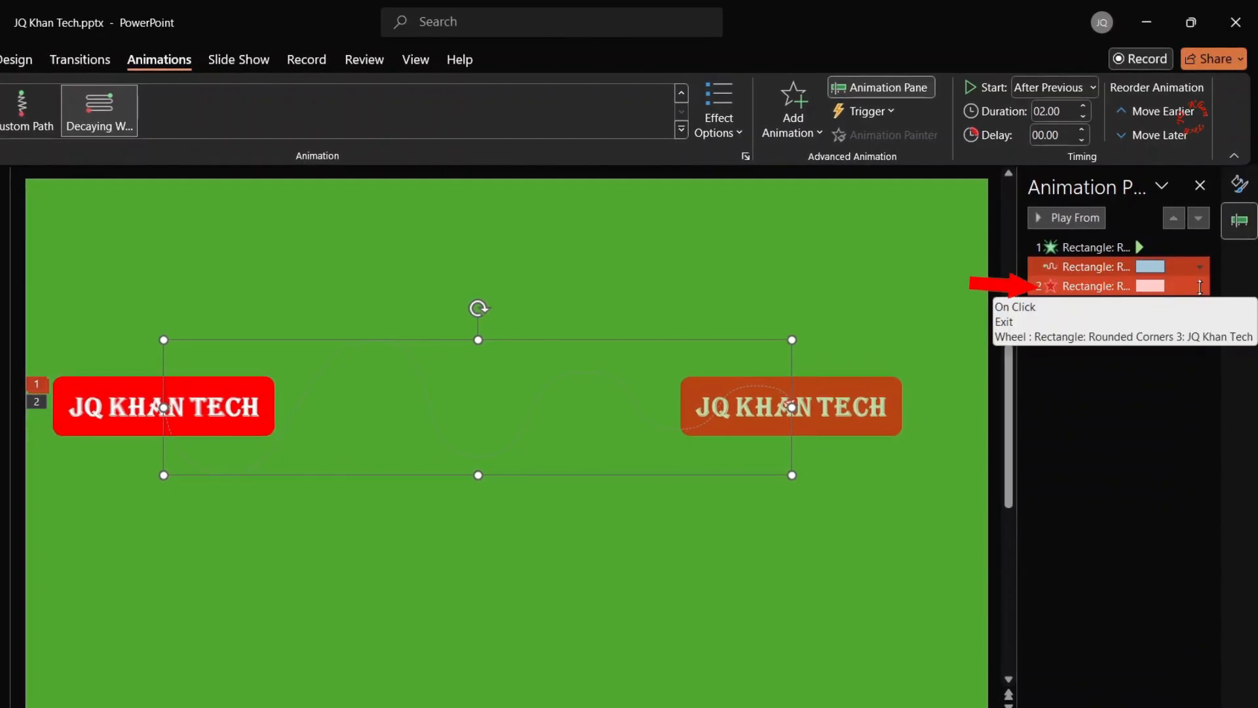
Step: Set the label's Wheel exit animation to start After Previous in its timing options
left_click(1200, 290)
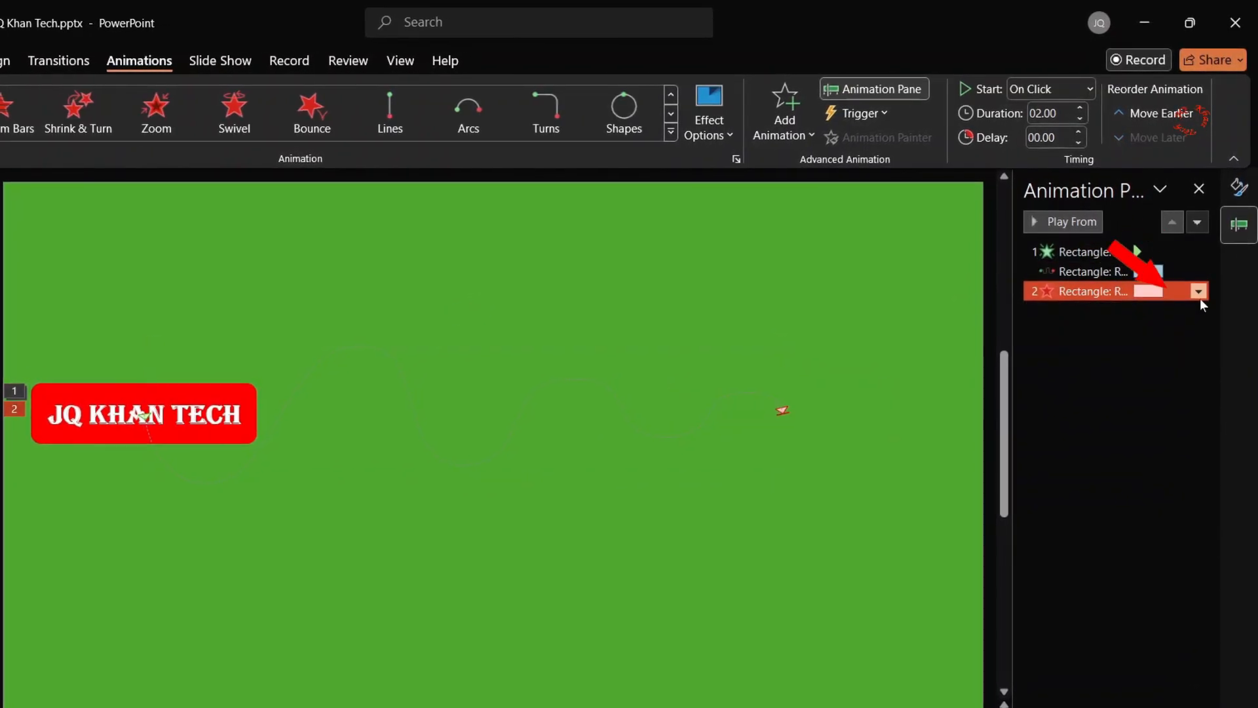
left_click(1199, 295)
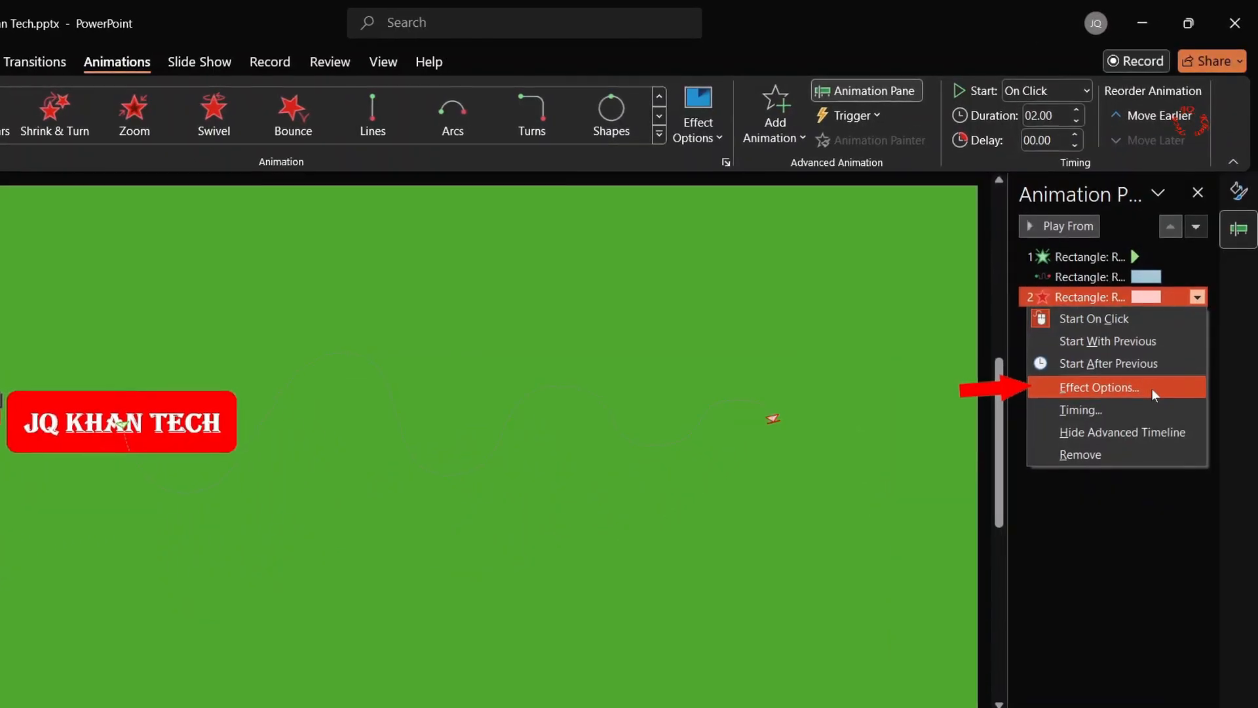
left_click(1127, 487)
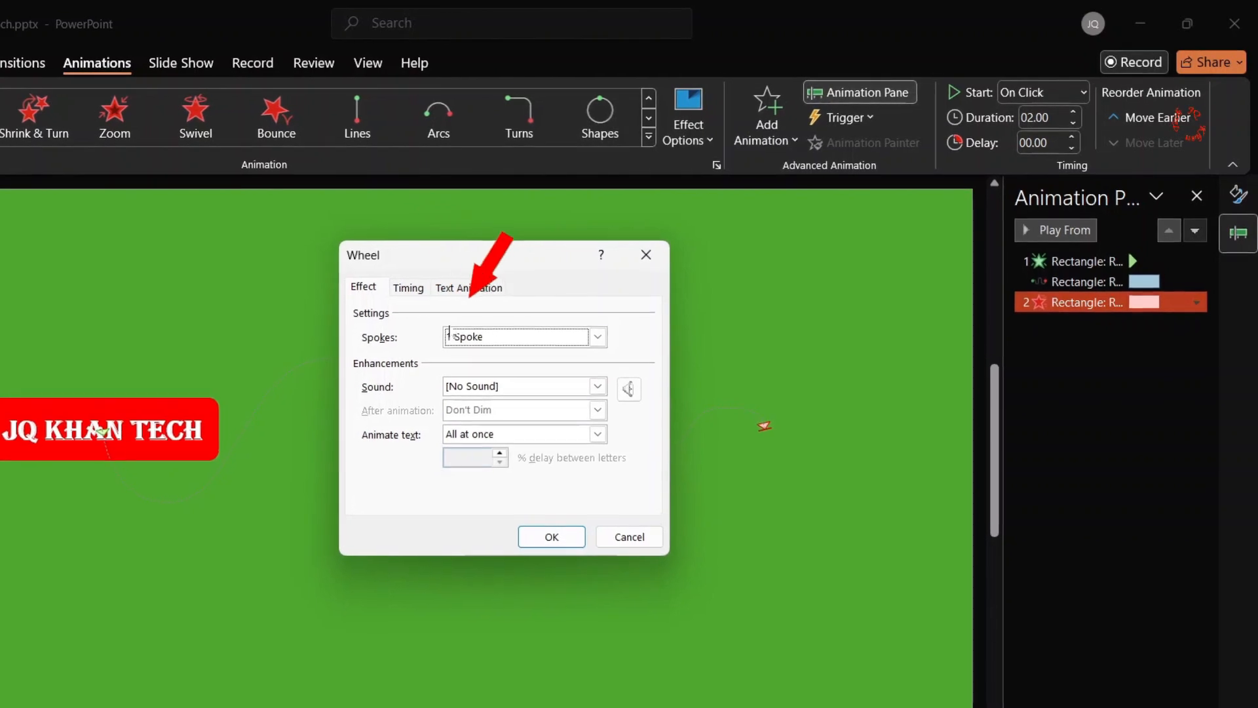
left_click(411, 295)
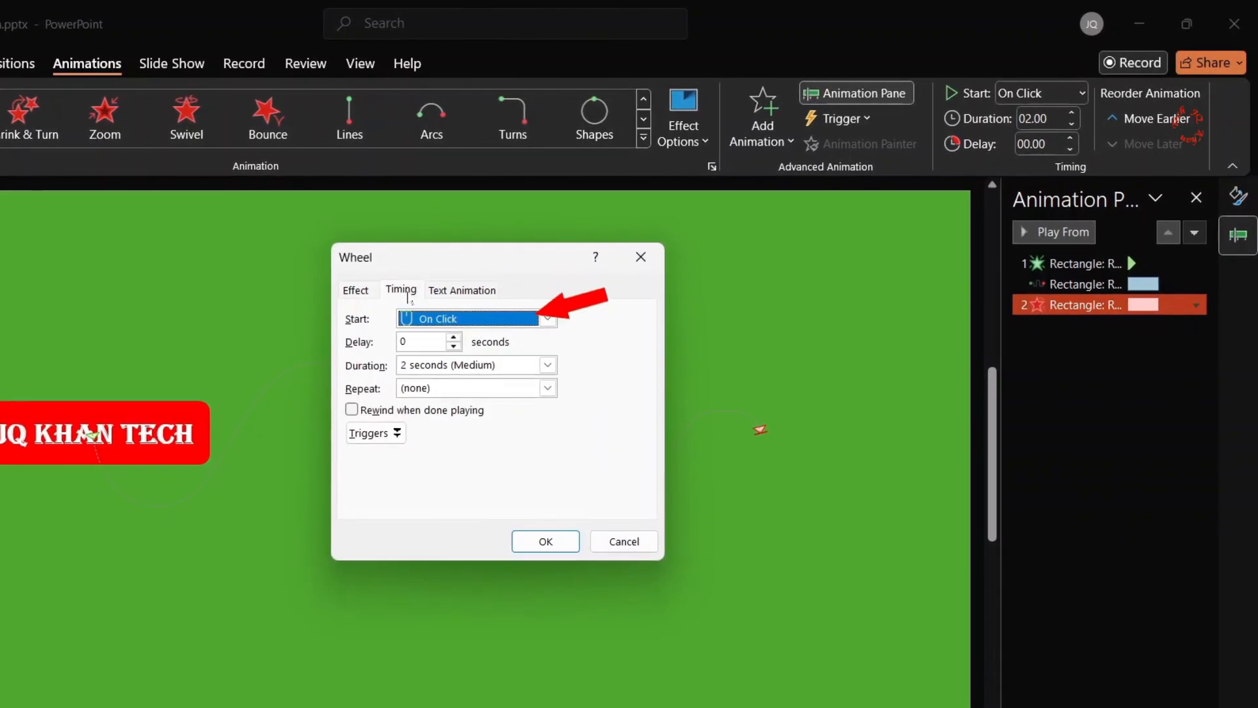
left_click(550, 318)
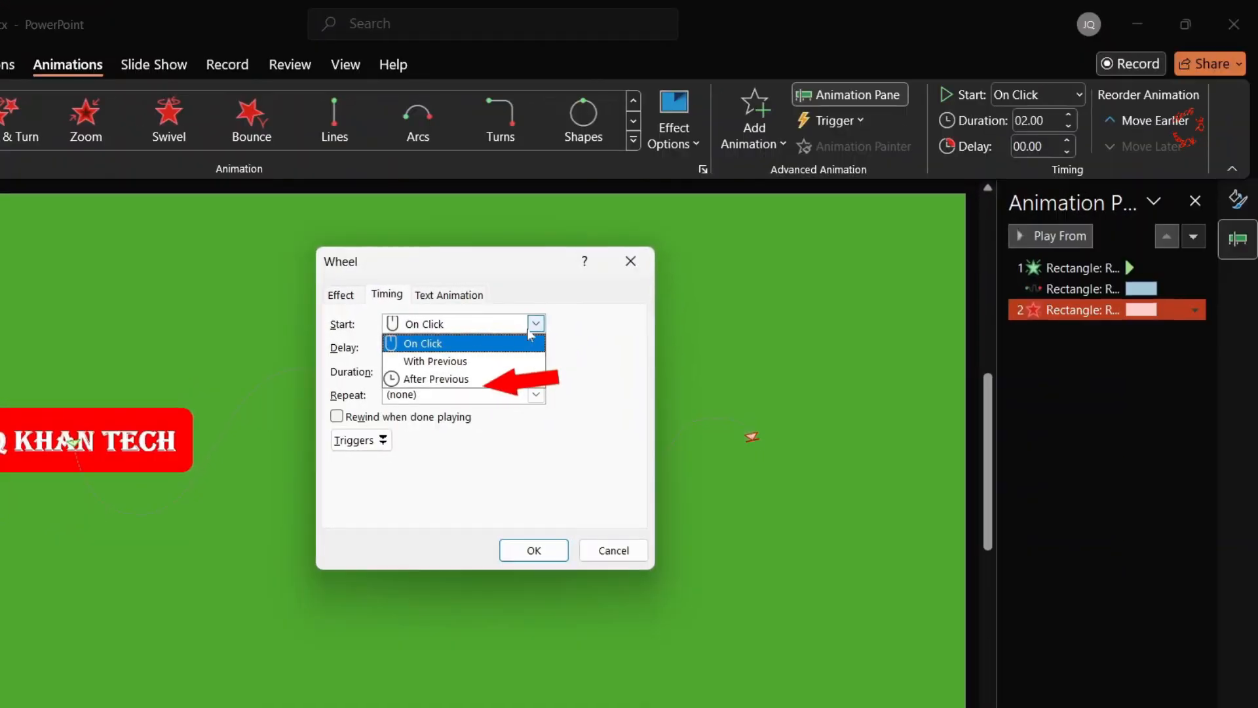
left_click(471, 386)
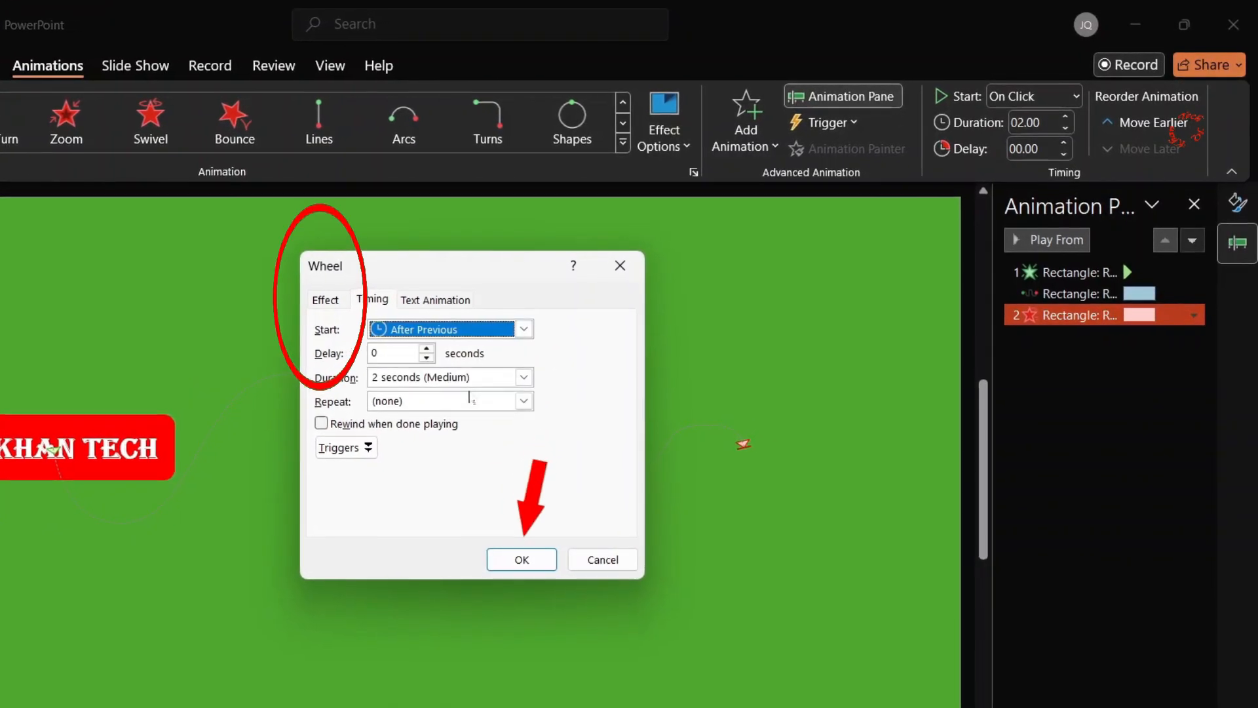
left_click(514, 562)
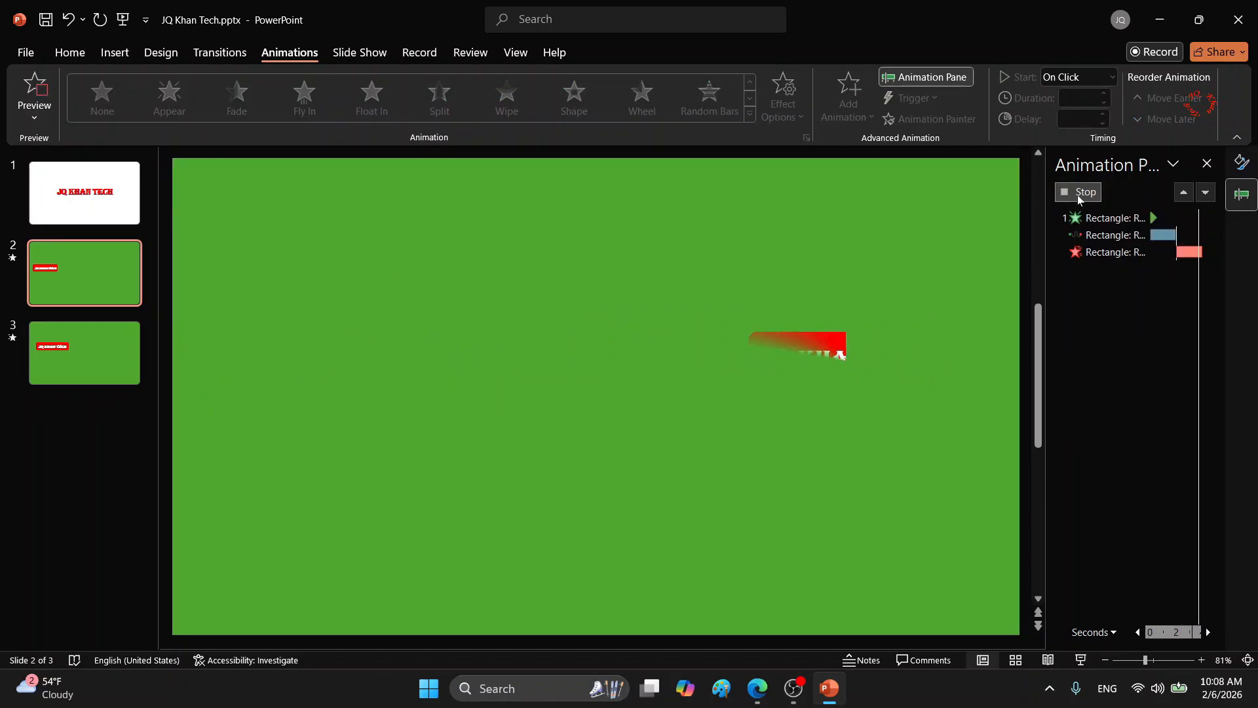
Step: Play the slide show from the first slide and close the presentation
left_click(109, 199)
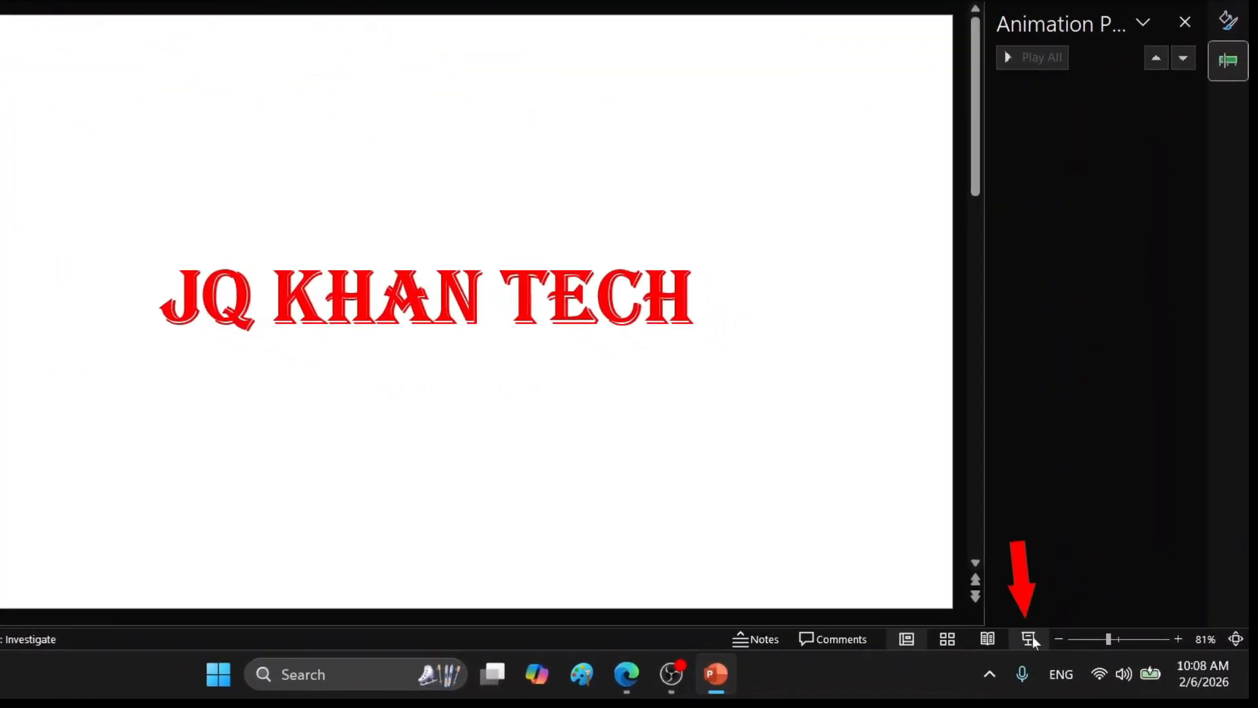
left_click(1056, 650)
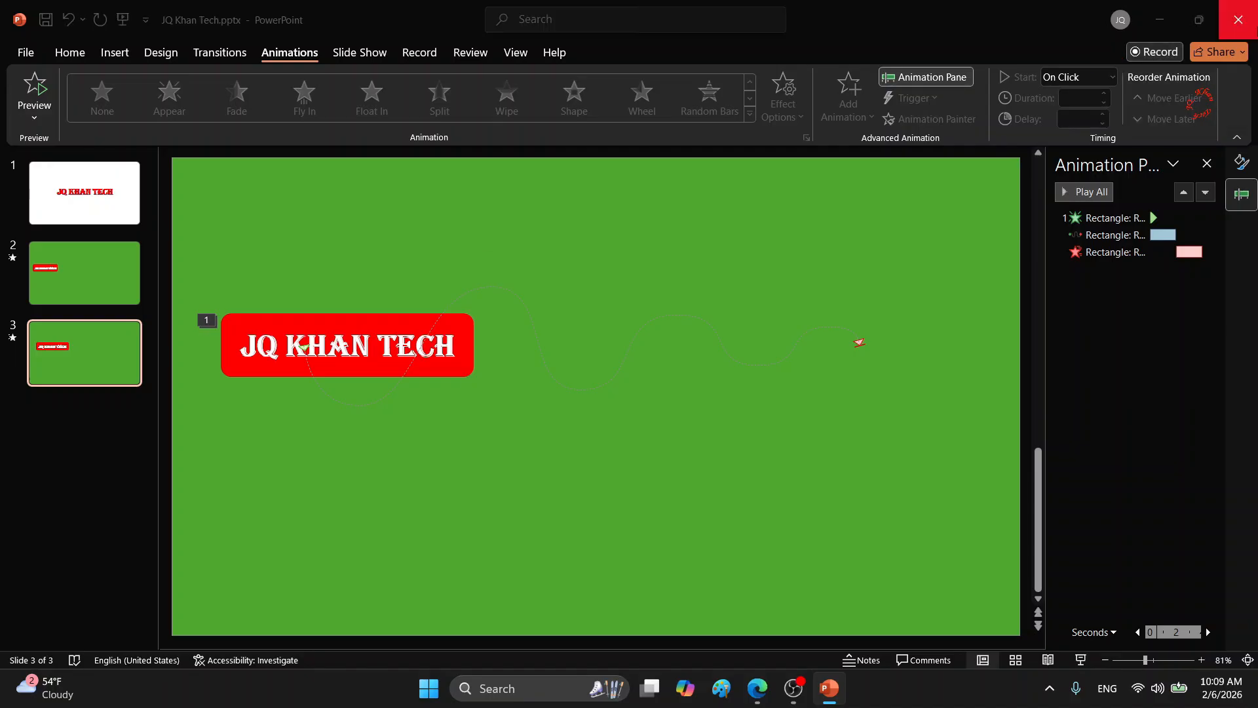
left_click(1238, 20)
left_click(601, 378)
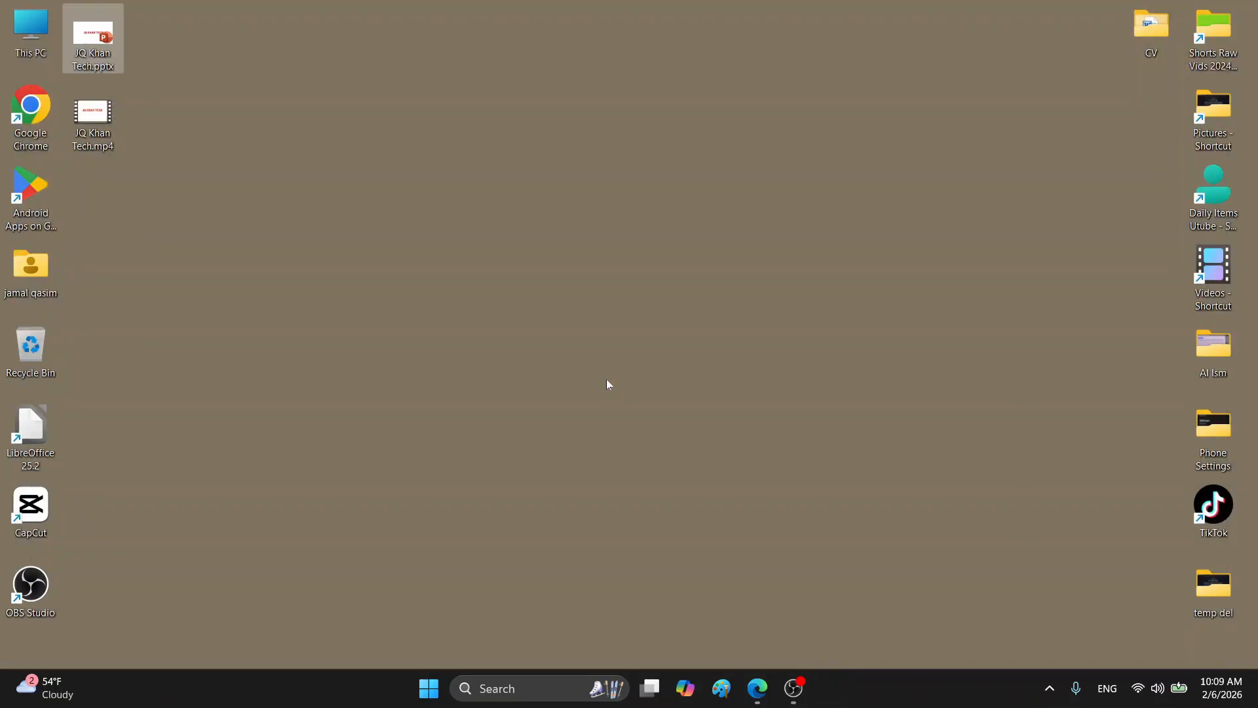